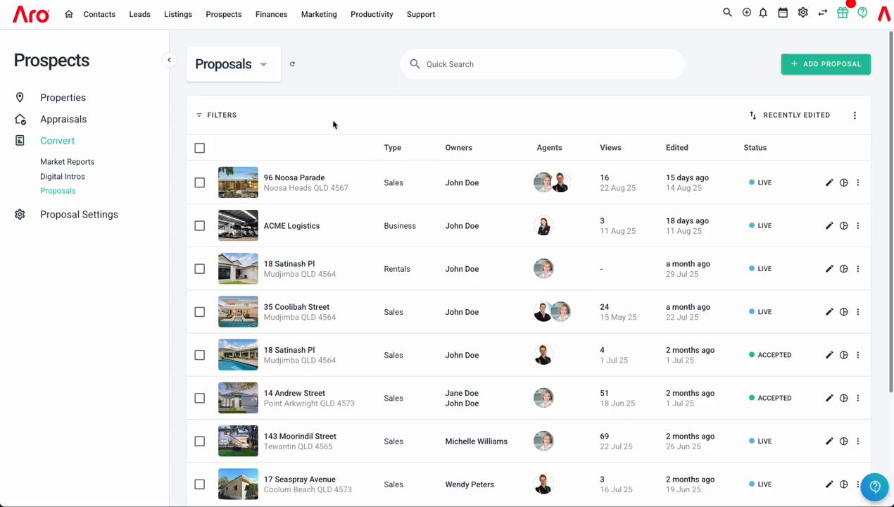
pyautogui.click(837, 67)
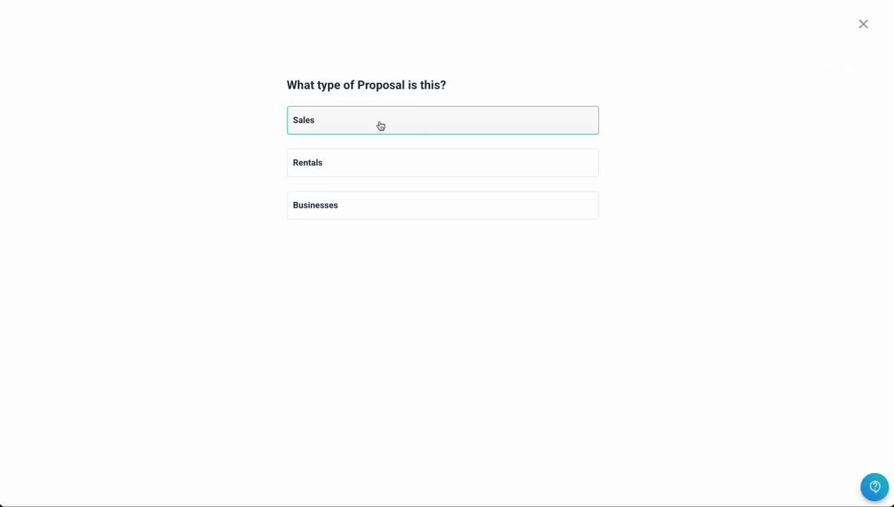
pyautogui.click(381, 125)
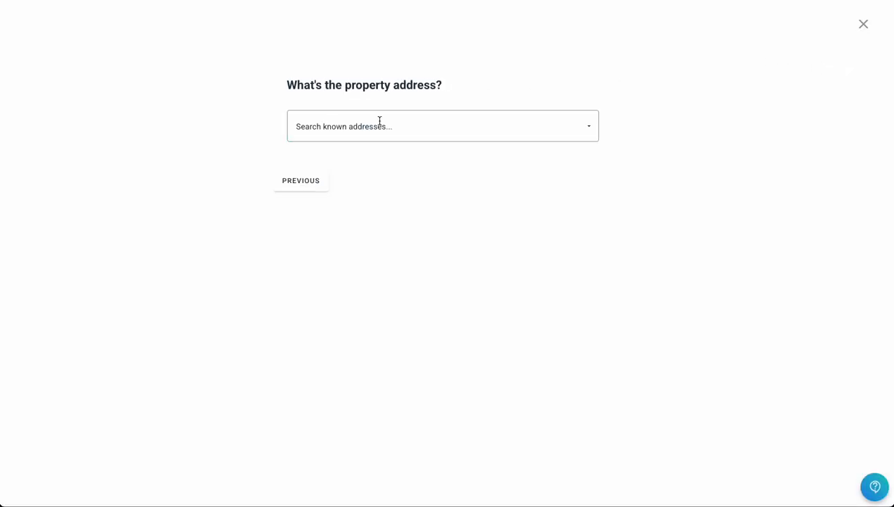
pyautogui.click(379, 122)
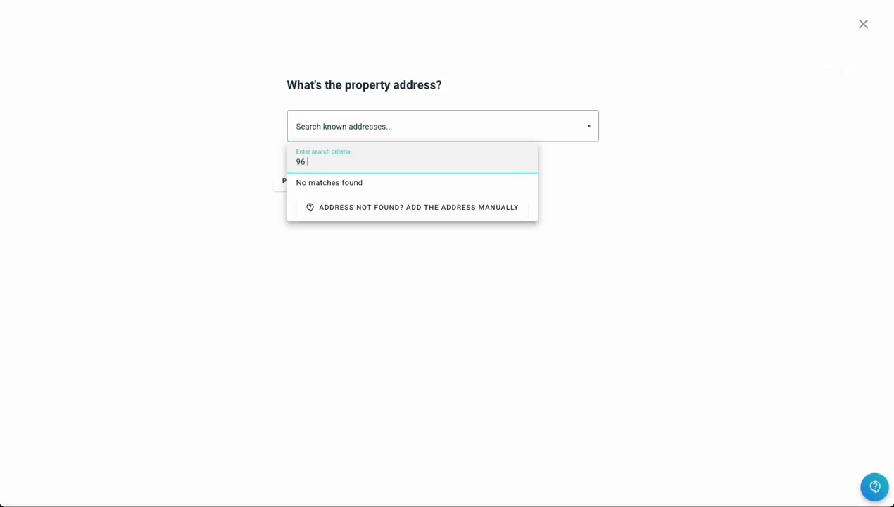
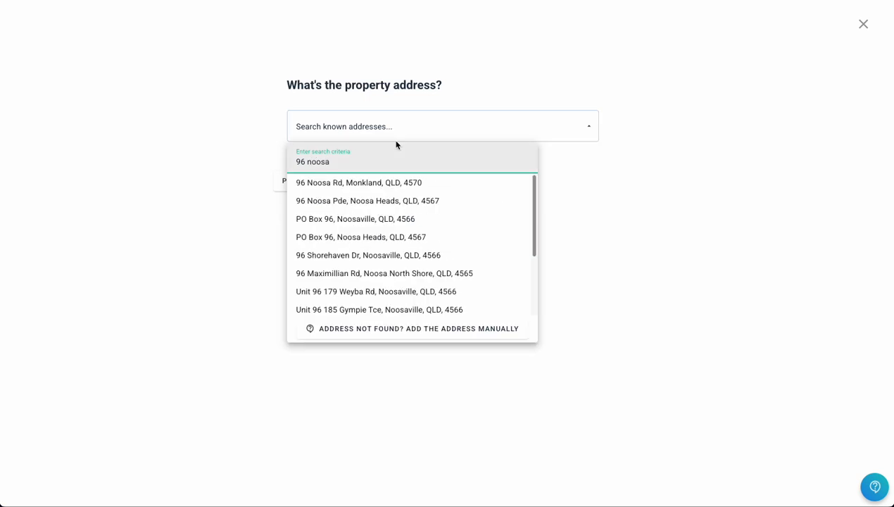
pyautogui.click(362, 201)
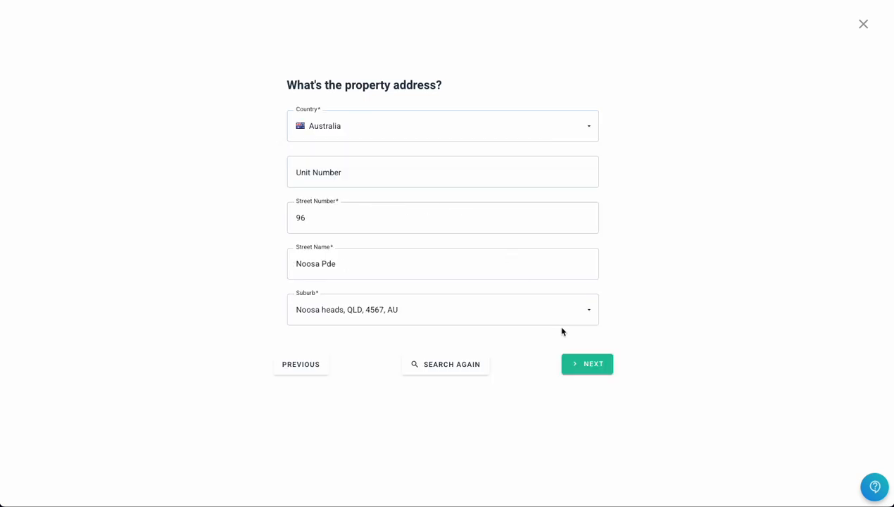
pyautogui.click(571, 363)
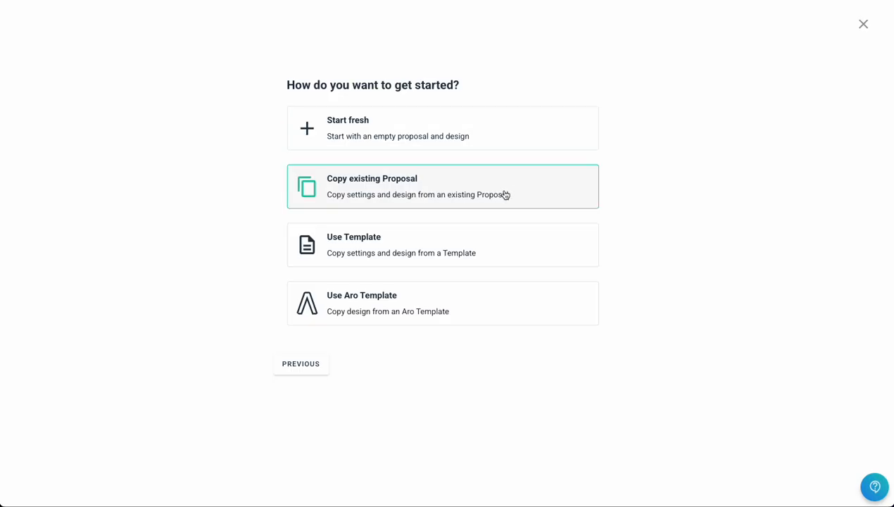
pyautogui.click(403, 252)
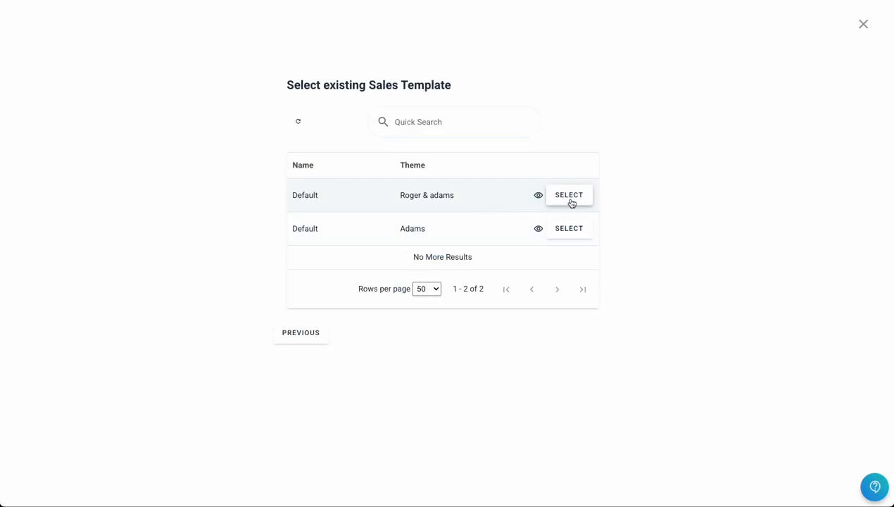
pyautogui.click(567, 197)
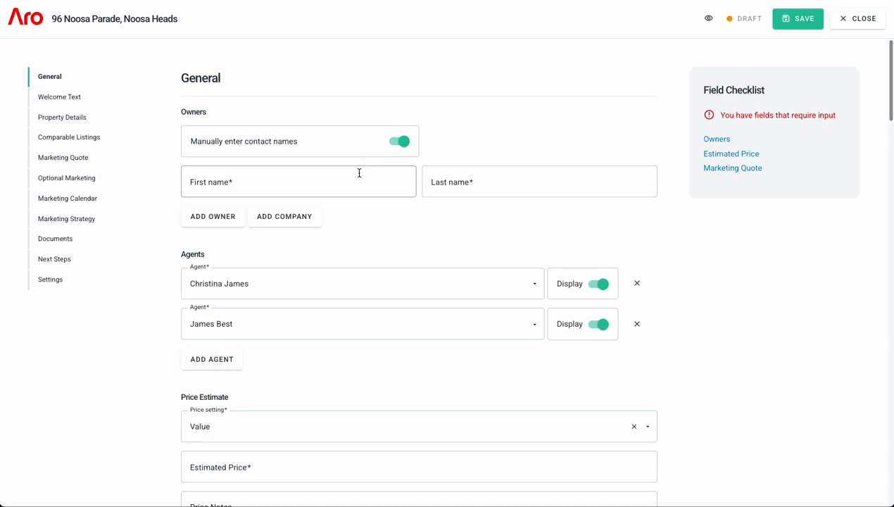
# - Enter the owner's first and last name
pyautogui.click(342, 185)
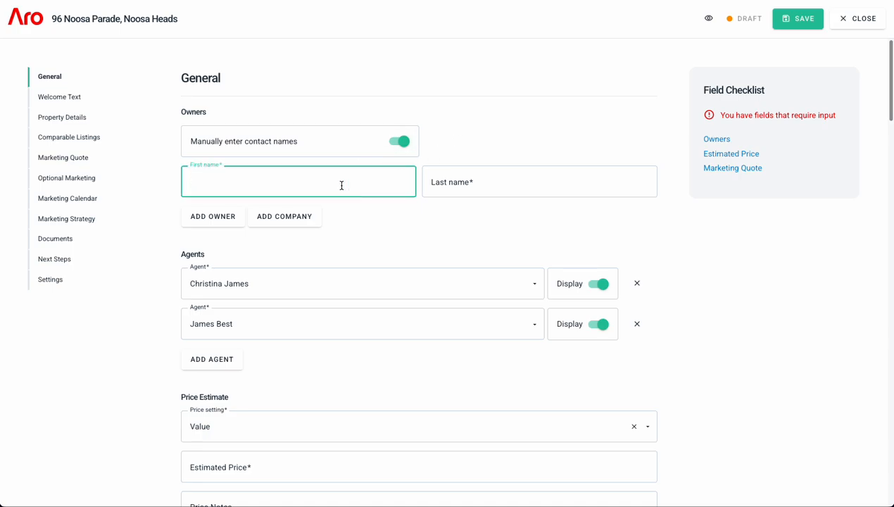
pyautogui.press('Tab')
pyautogui.write('Doe')
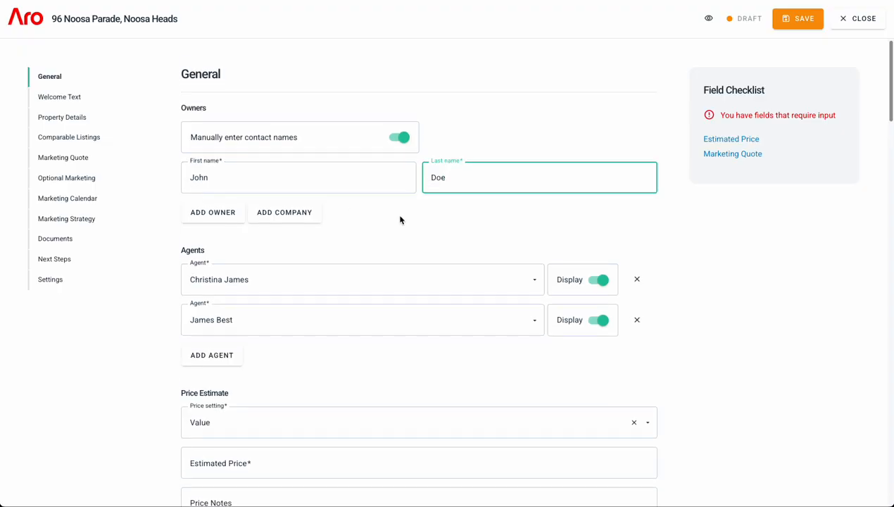
pyautogui.scroll(-1, 399, 220)
pyautogui.click(738, 244)
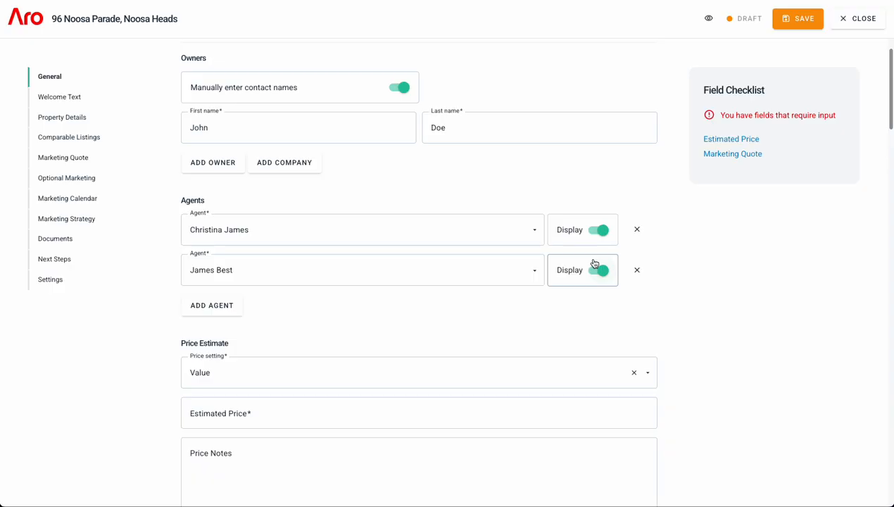
# - Keep Value pricing and set the estimated price to $1,500,000
pyautogui.scroll(-2, 417, 280)
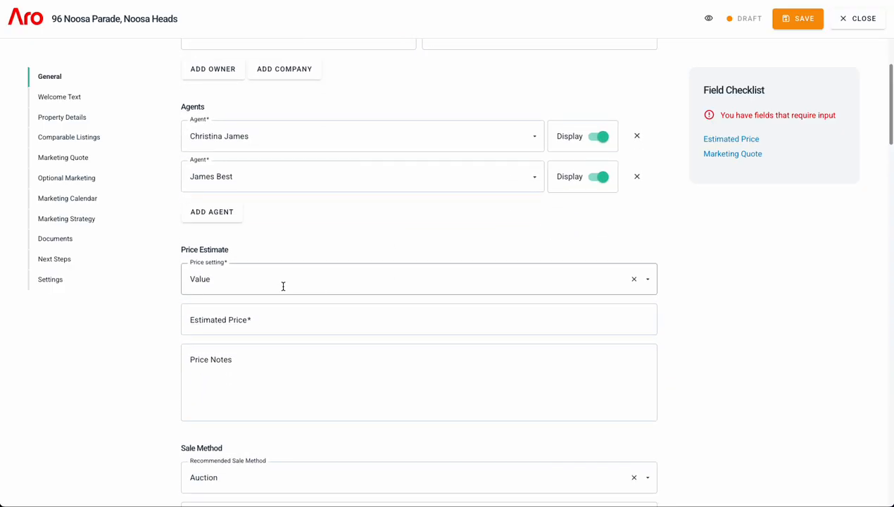
pyautogui.click(283, 285)
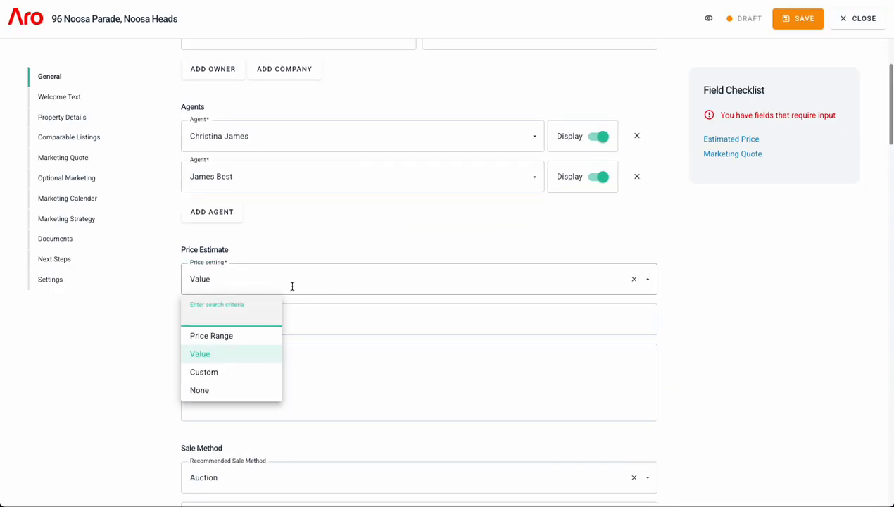
pyautogui.click(146, 341)
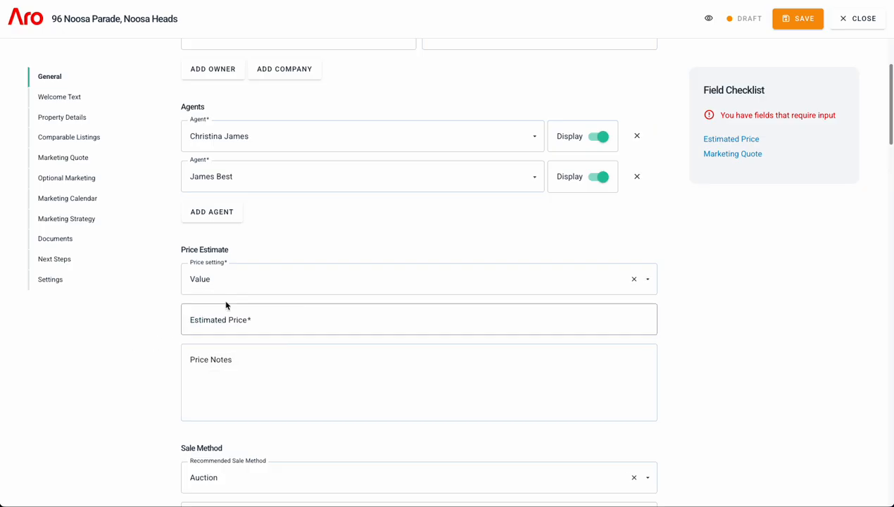
pyautogui.click(266, 326)
pyautogui.write('1')
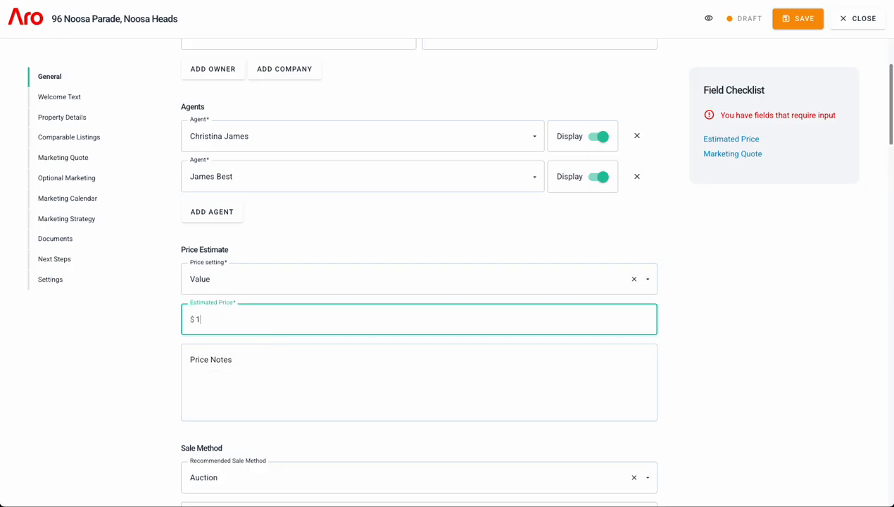
pyautogui.write('5000000')
pyautogui.press('Tab')
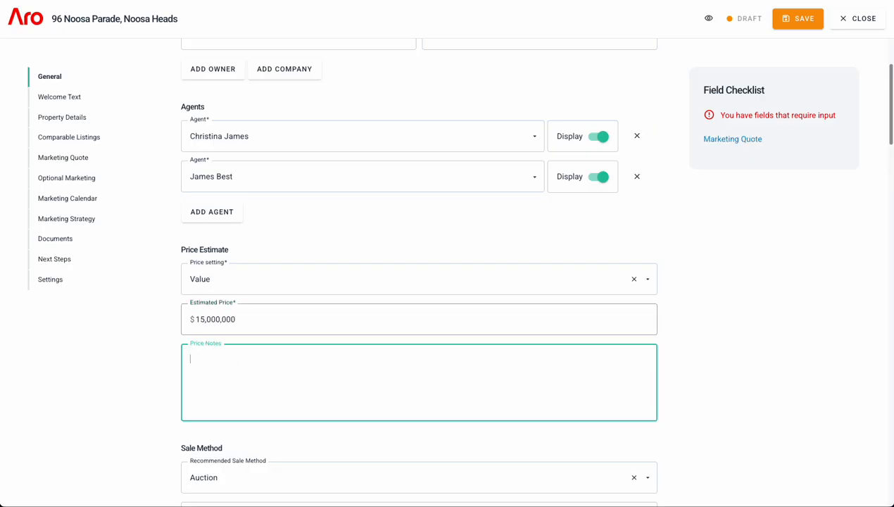
pyautogui.hotkey('shift', 'Tab')
pyautogui.press('Tab')
pyautogui.scroll(-3, 425, 308)
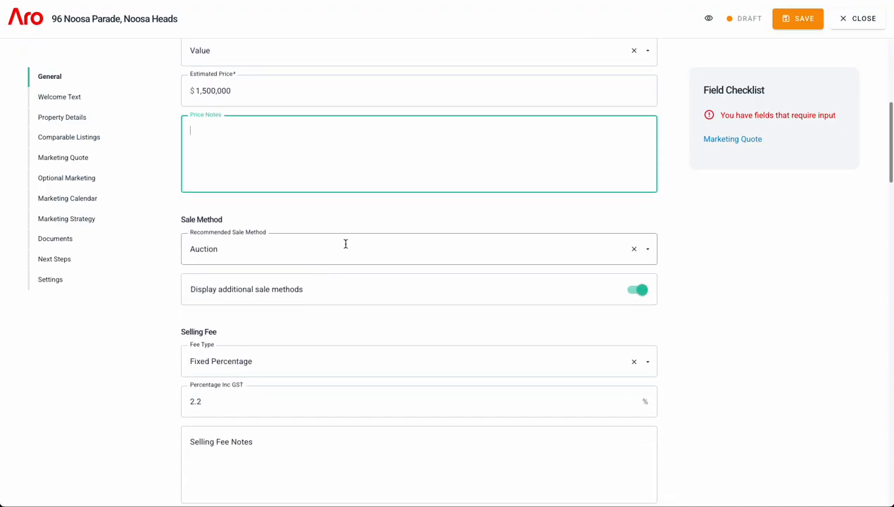
pyautogui.scroll(-1, 347, 246)
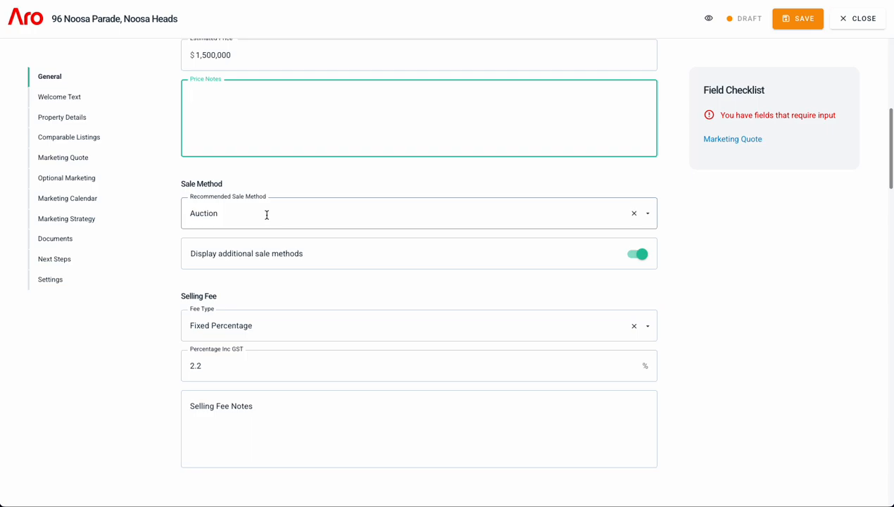
pyautogui.scroll(-3, 309, 299)
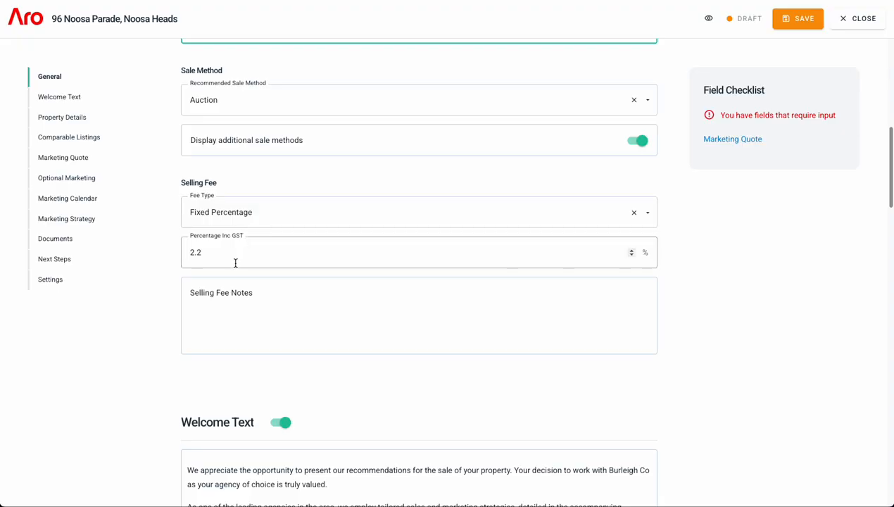
# - Keep the selling fee type as Fixed Percentage
pyautogui.click(248, 215)
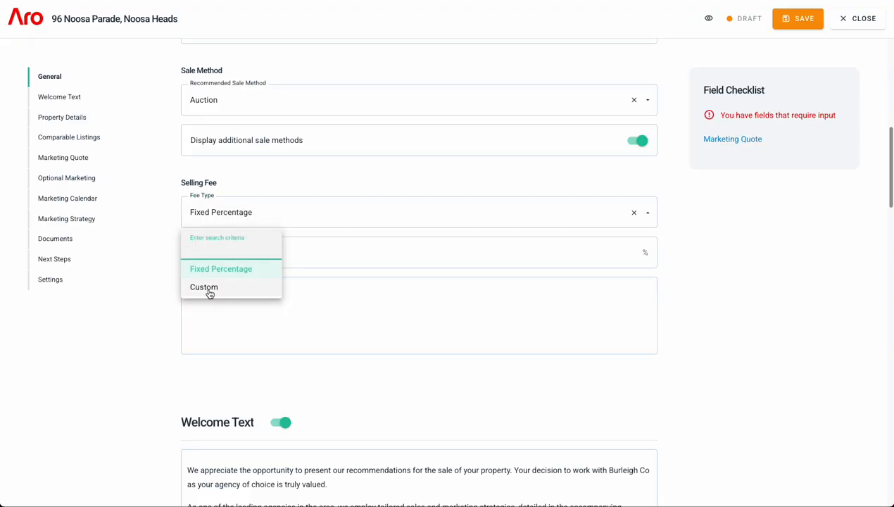
pyautogui.click(108, 376)
pyautogui.scroll(-4, 250, 336)
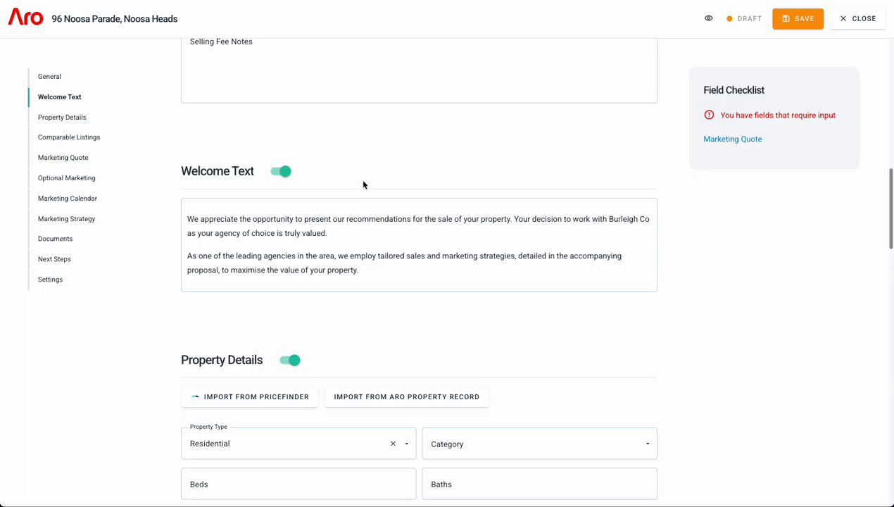
pyautogui.scroll(-1, 370, 178)
# - Switch off Property Details and scroll down to Comparable Listings
pyautogui.moveTo(423, 202)
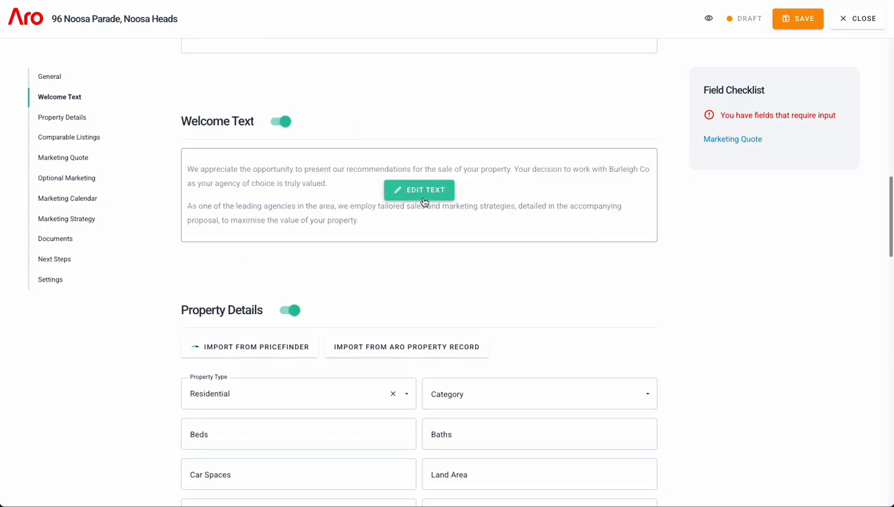
pyautogui.scroll(-3, 635, 285)
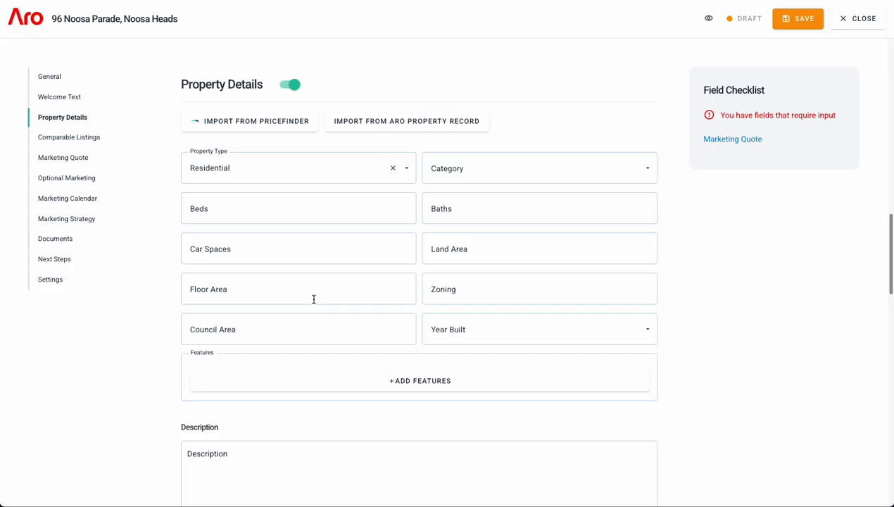
pyautogui.click(293, 86)
pyautogui.scroll(-1, 304, 104)
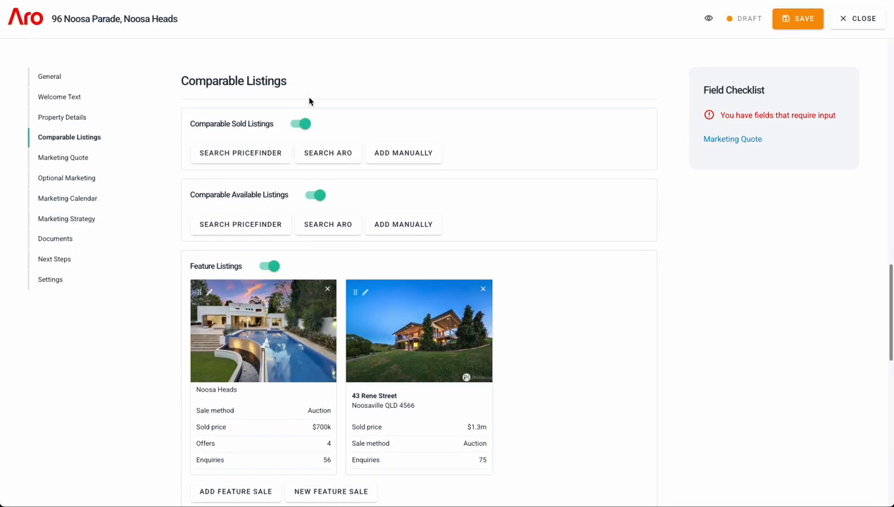
# - Search PriceFinder for comparable sold listings using the found property as reference
pyautogui.click(273, 155)
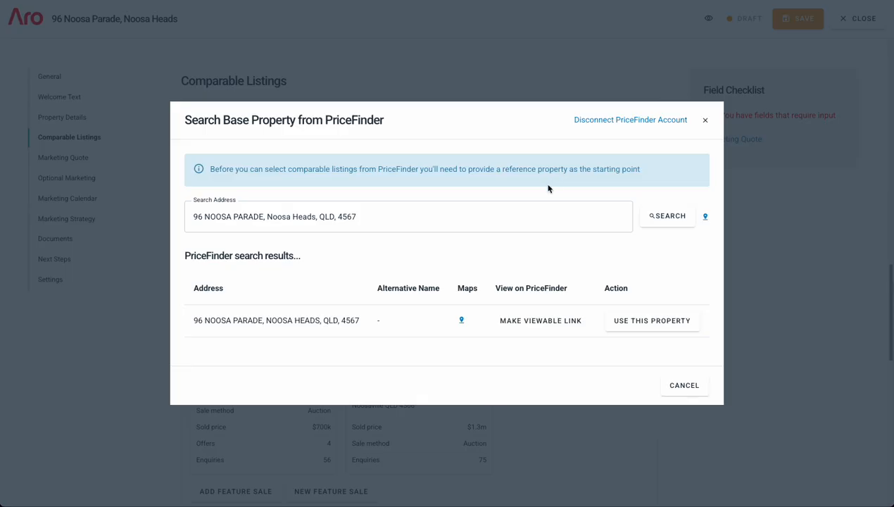
pyautogui.click(637, 320)
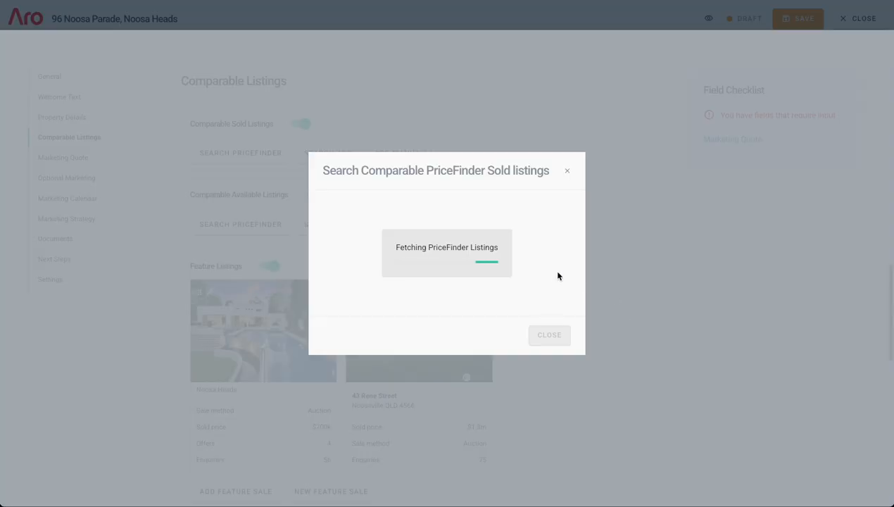
pyautogui.scroll(-1, 543, 279)
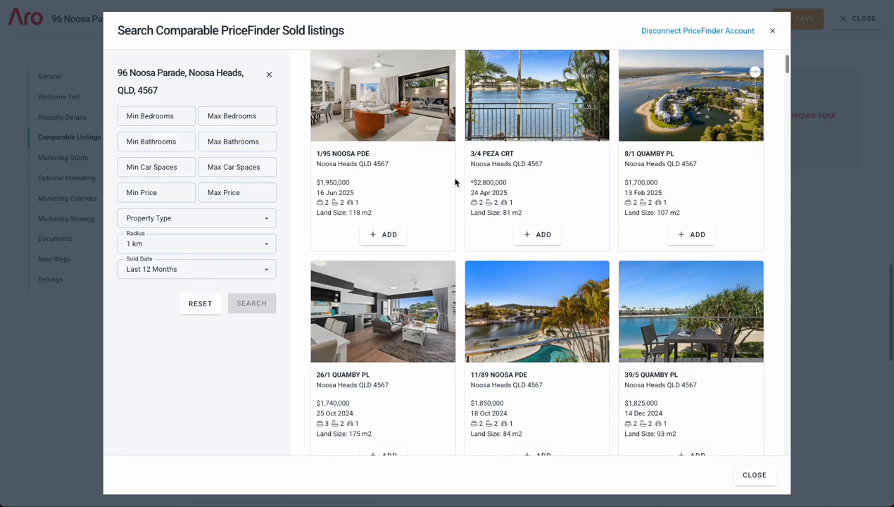
pyautogui.scroll(1, 400, 199)
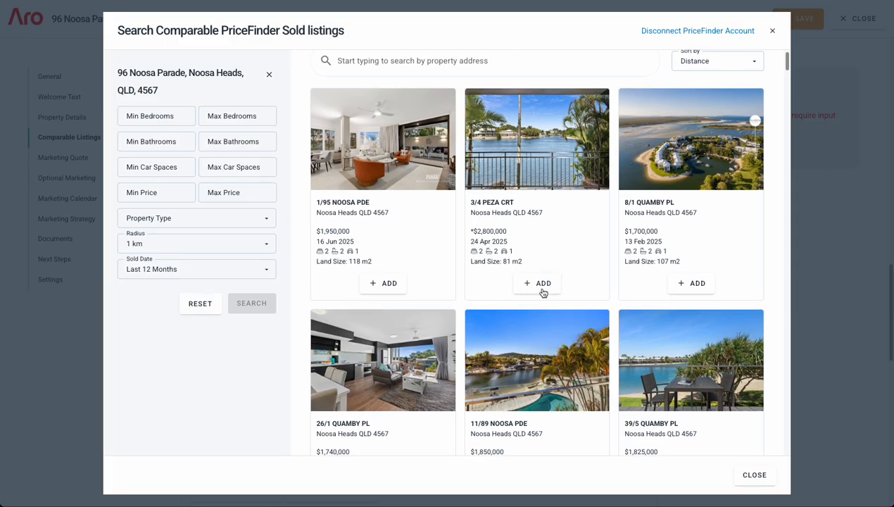
pyautogui.click(542, 285)
pyautogui.click(697, 284)
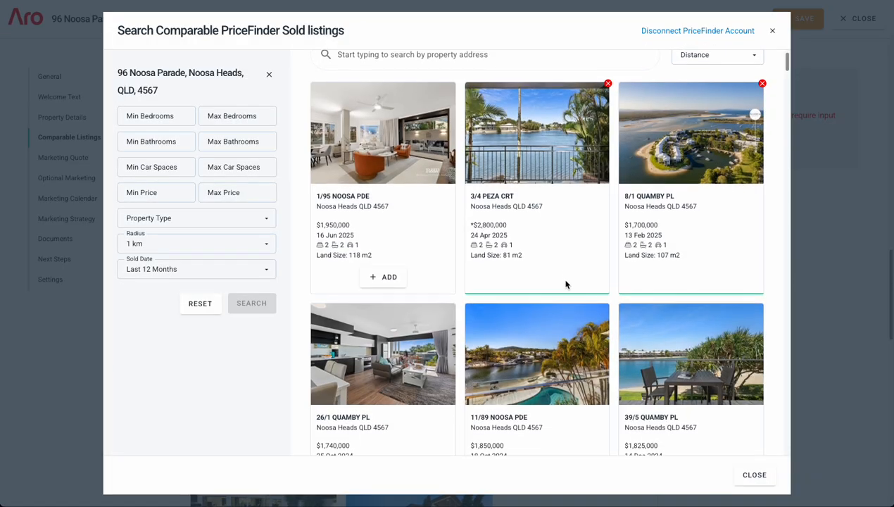
pyautogui.scroll(-2, 493, 317)
pyautogui.click(380, 356)
pyautogui.click(541, 360)
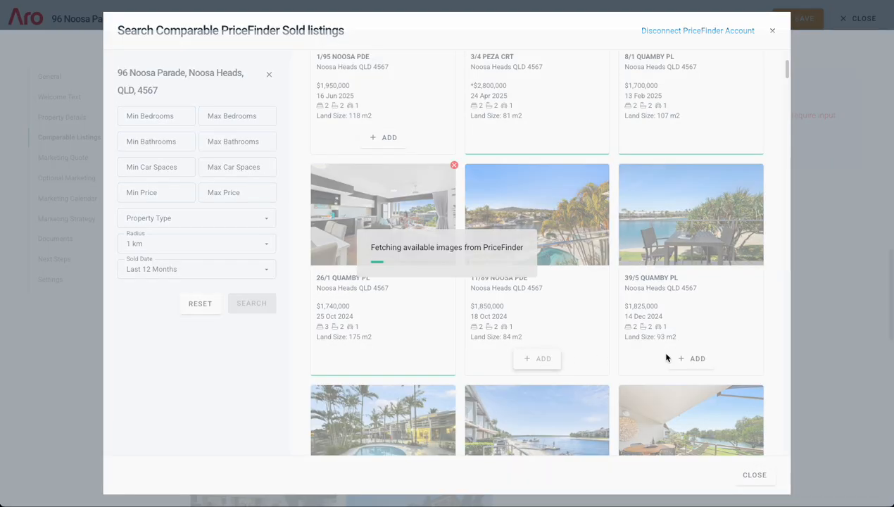
pyautogui.scroll(-2, 619, 338)
pyautogui.click(528, 445)
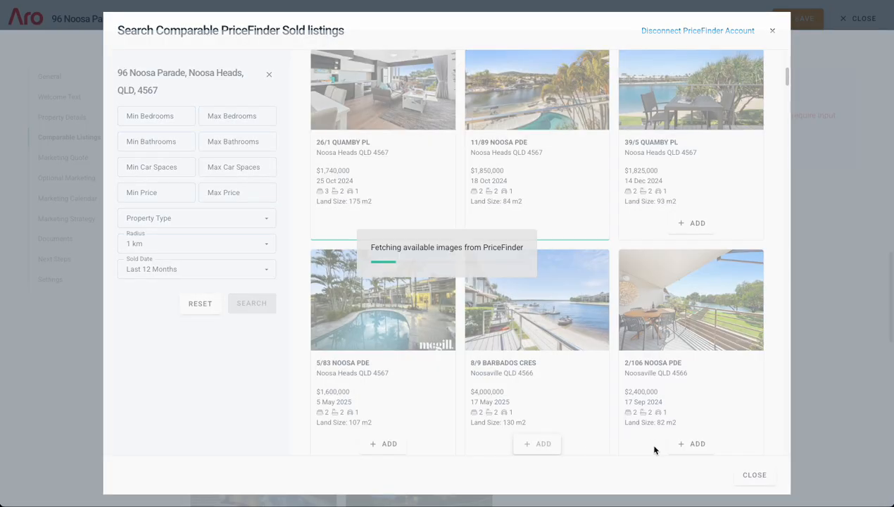
pyautogui.click(700, 446)
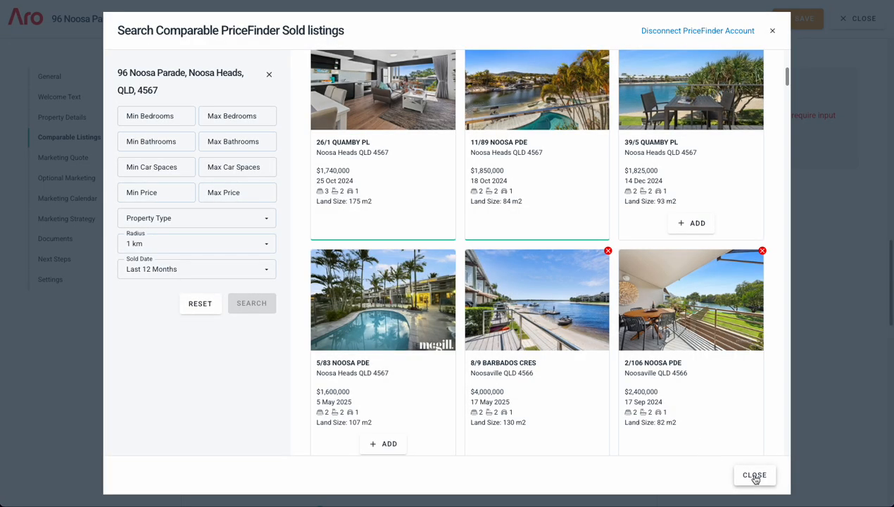
pyautogui.click(753, 475)
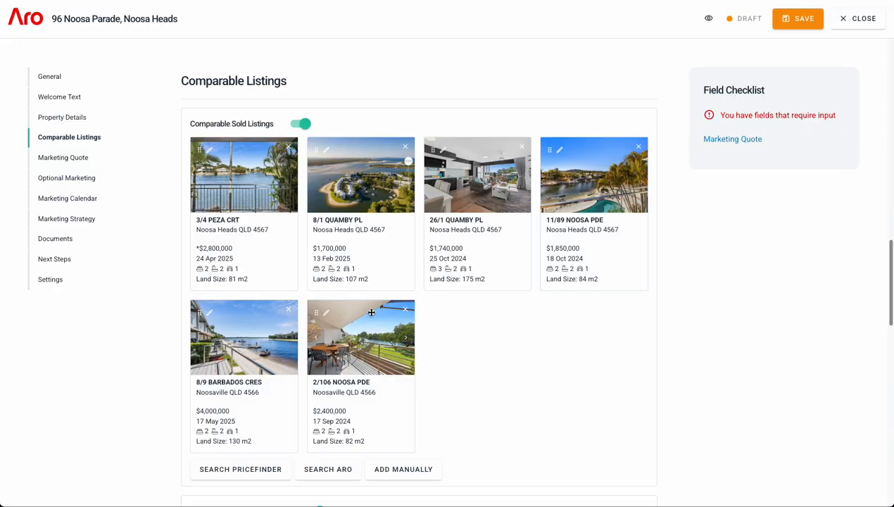
pyautogui.moveTo(316, 311); pyautogui.dragTo(514, 207)
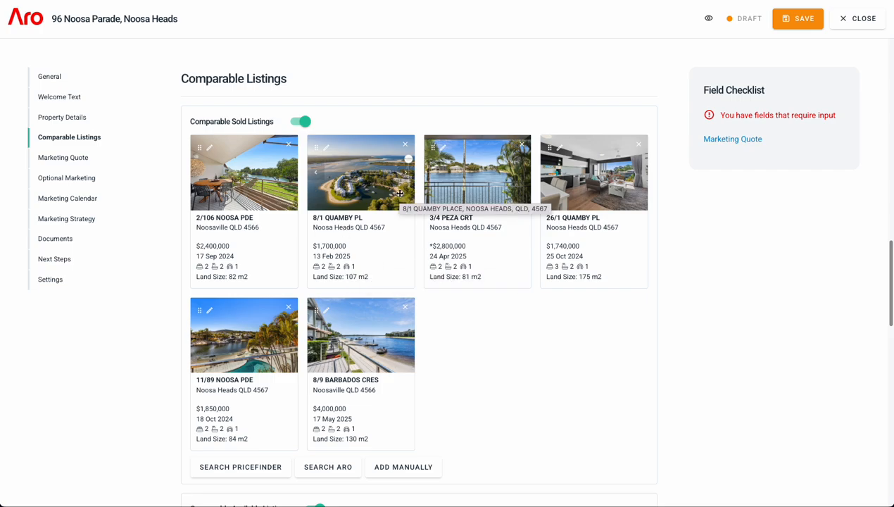
pyautogui.scroll(-1, 499, 362)
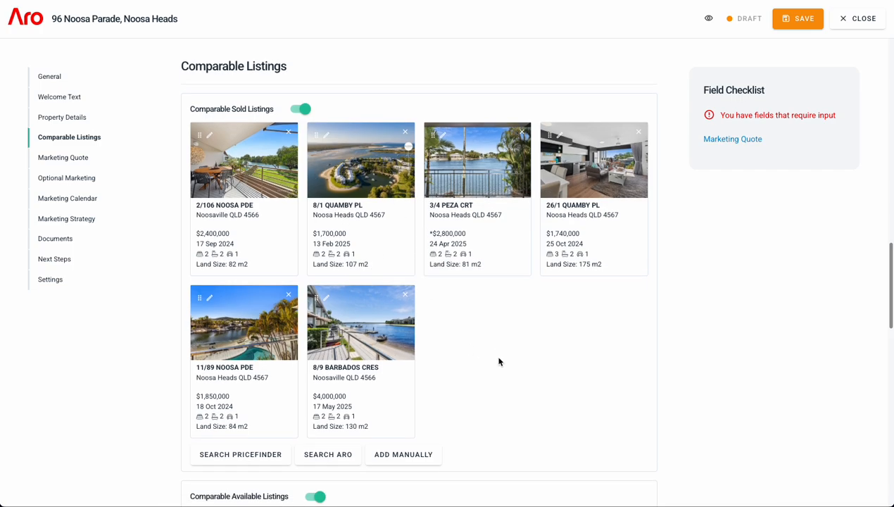
pyautogui.scroll(-2, 464, 364)
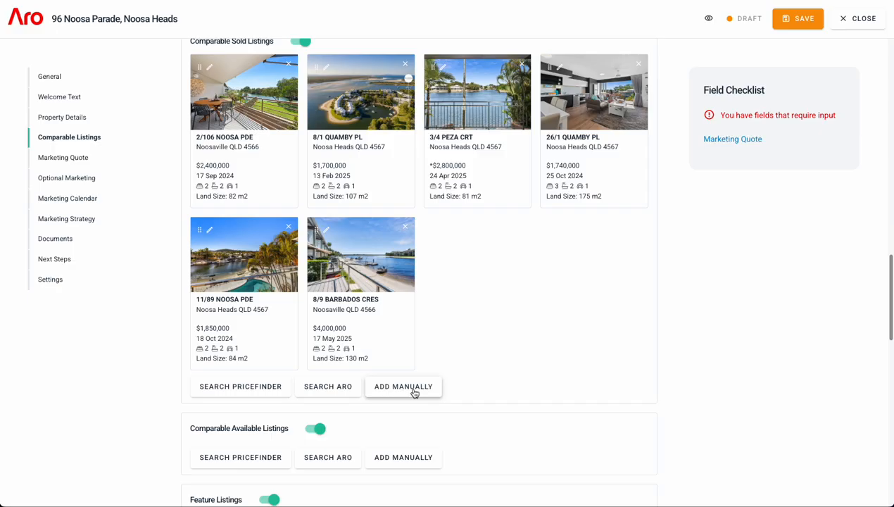
pyautogui.scroll(-2, 257, 388)
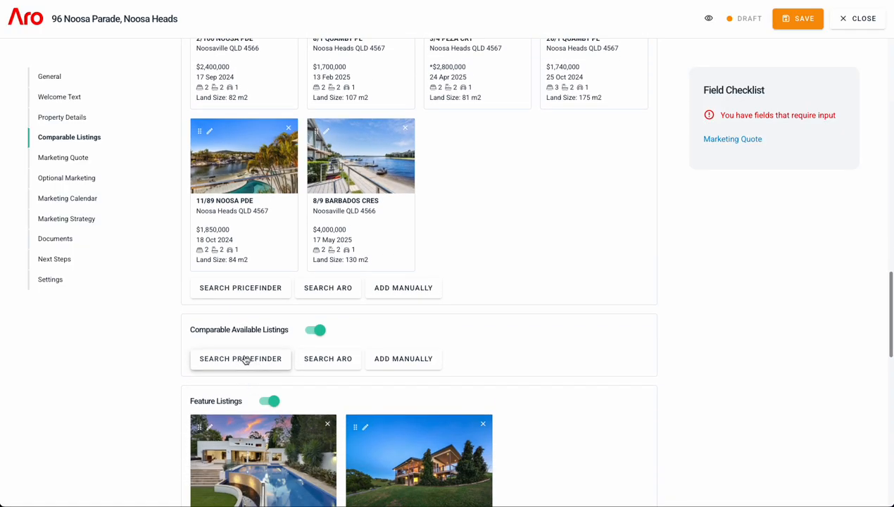
pyautogui.click(245, 360)
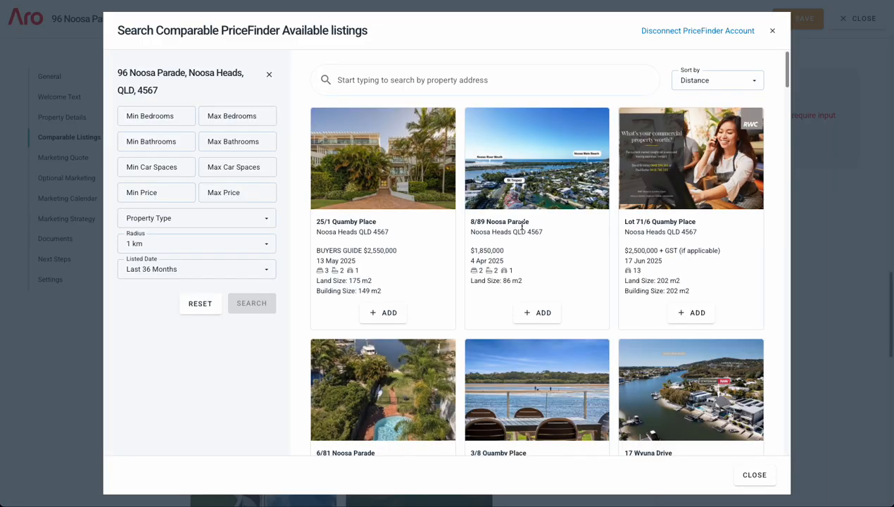
pyautogui.scroll(-1, 450, 229)
pyautogui.click(391, 241)
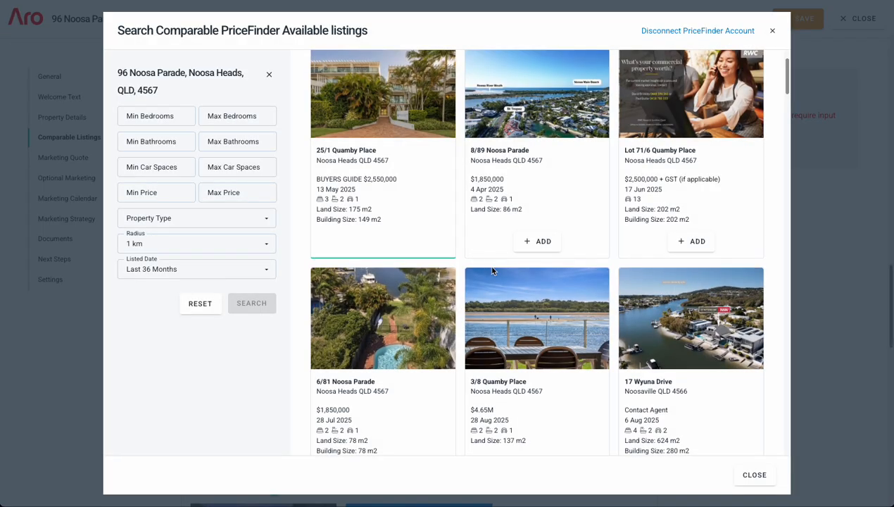
pyautogui.scroll(-2, 504, 273)
pyautogui.click(681, 344)
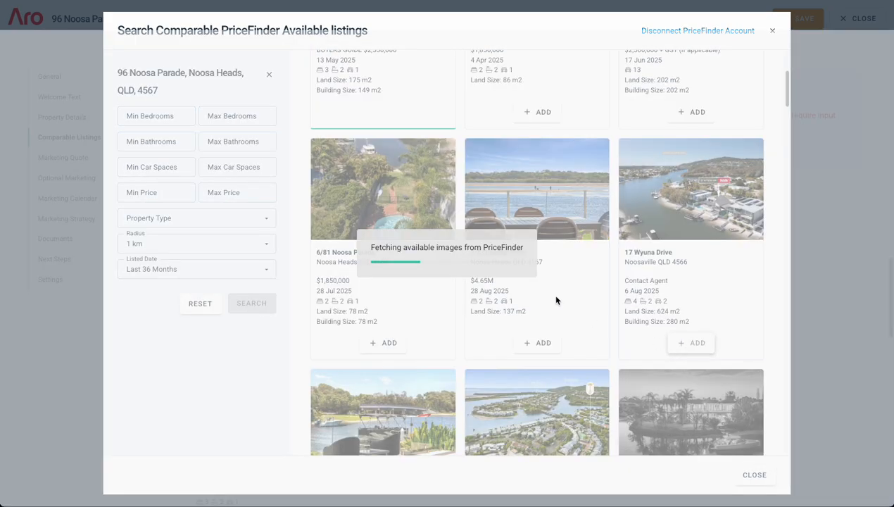
pyautogui.scroll(-2, 549, 301)
pyautogui.click(543, 413)
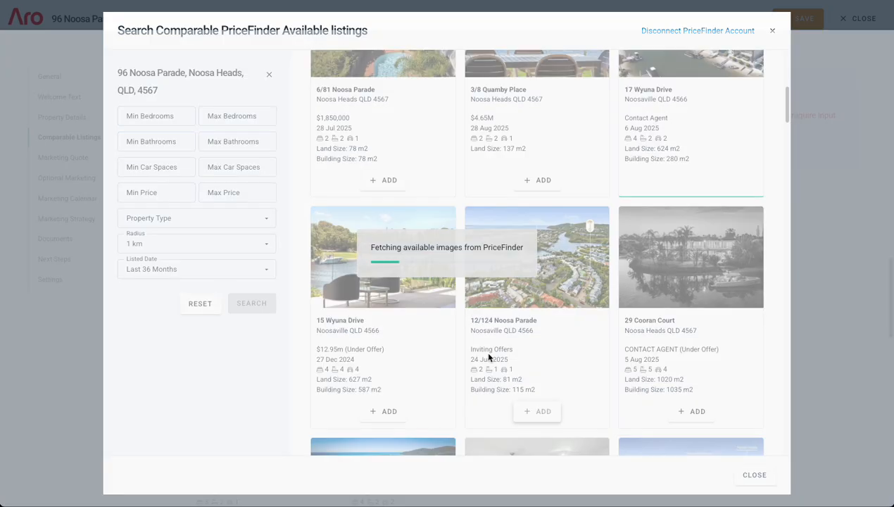
pyautogui.scroll(-4, 553, 339)
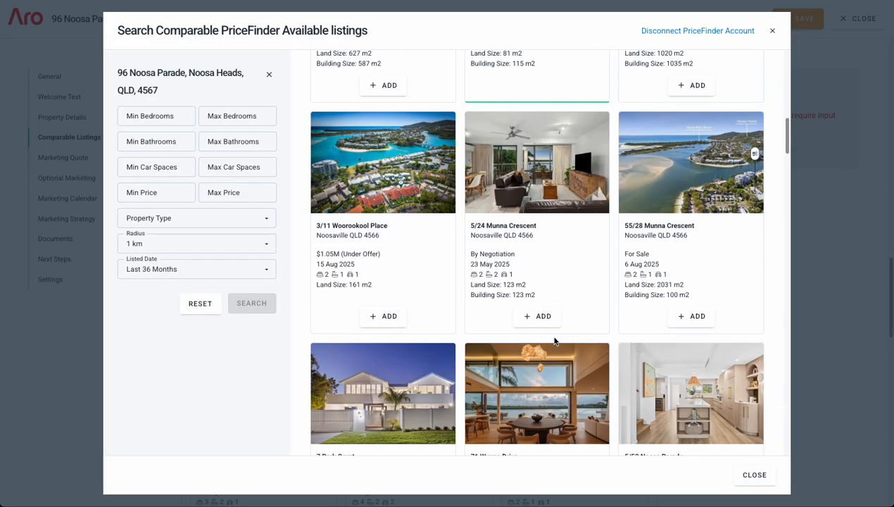
pyautogui.click(384, 316)
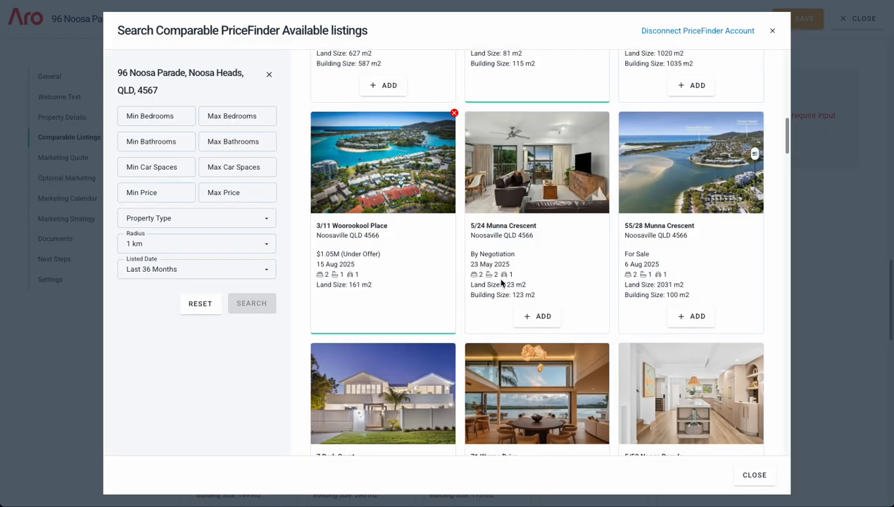
pyautogui.scroll(-2, 432, 345)
pyautogui.click(388, 371)
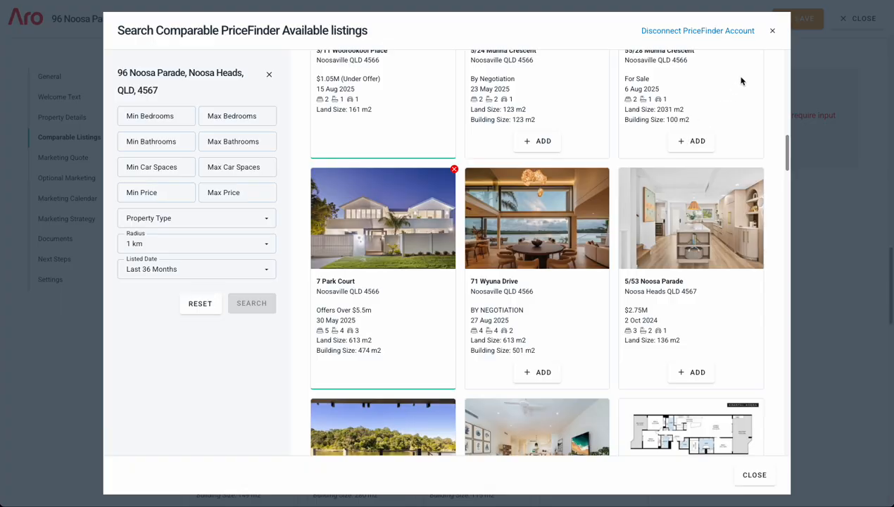
pyautogui.click(771, 31)
pyautogui.scroll(-8, 444, 227)
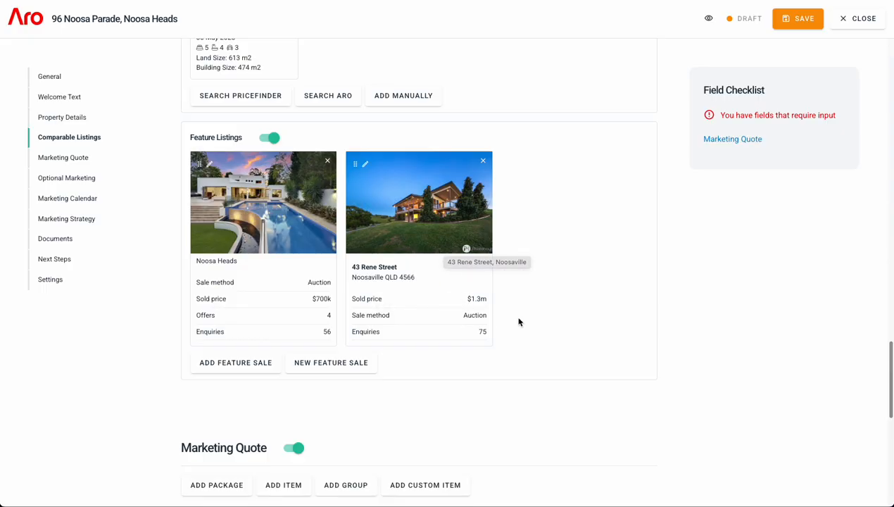
pyautogui.scroll(-2, 518, 320)
pyautogui.scroll(-2, 516, 309)
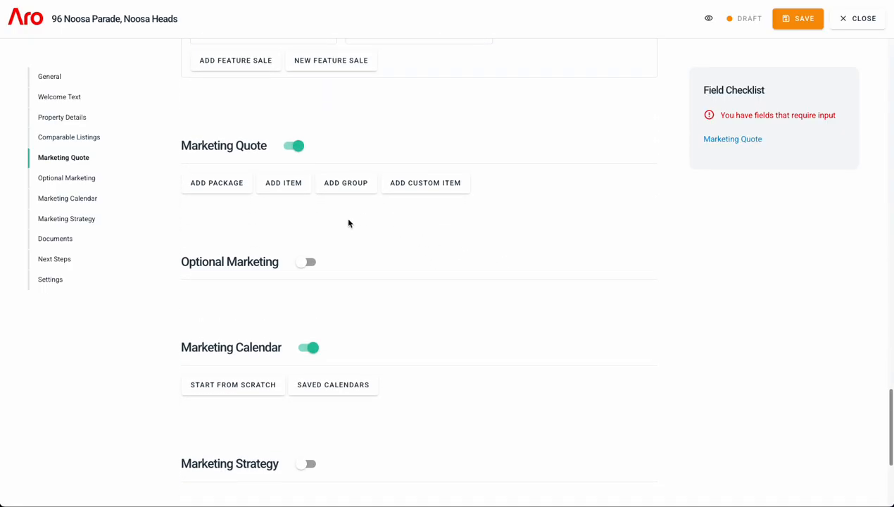
# - Add the Standard marketing package to the Marketing Quote
pyautogui.click(232, 190)
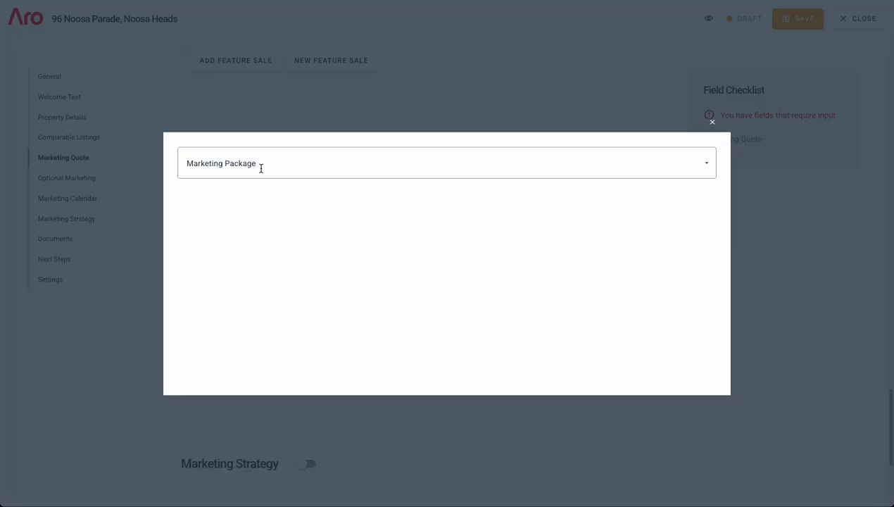
pyautogui.click(254, 169)
pyautogui.click(214, 241)
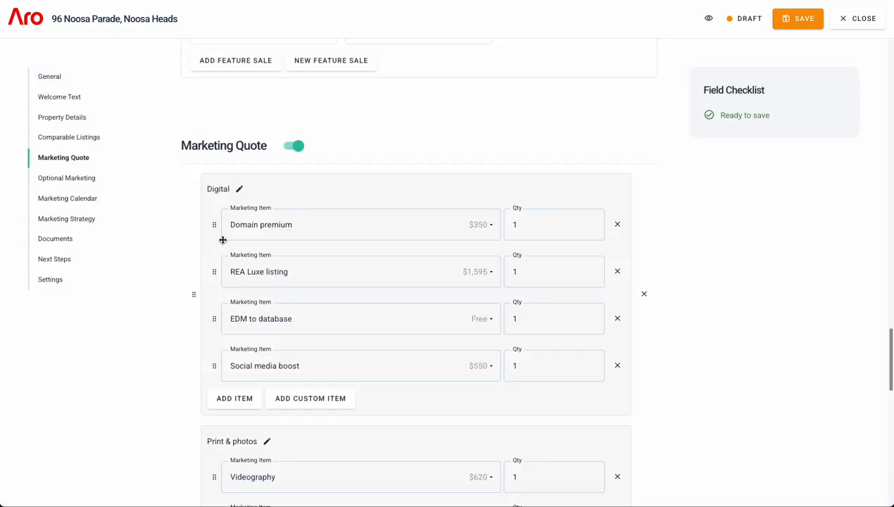
pyautogui.scroll(-1, 461, 183)
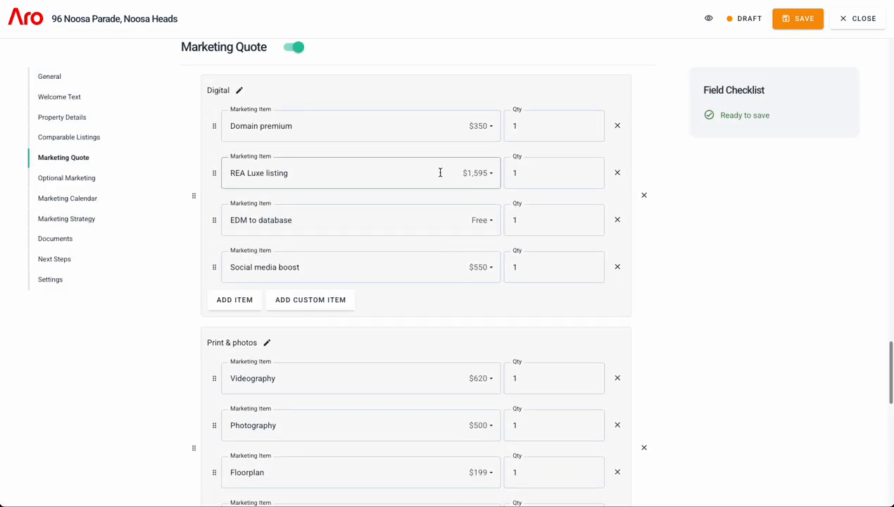
pyautogui.scroll(-1, 323, 175)
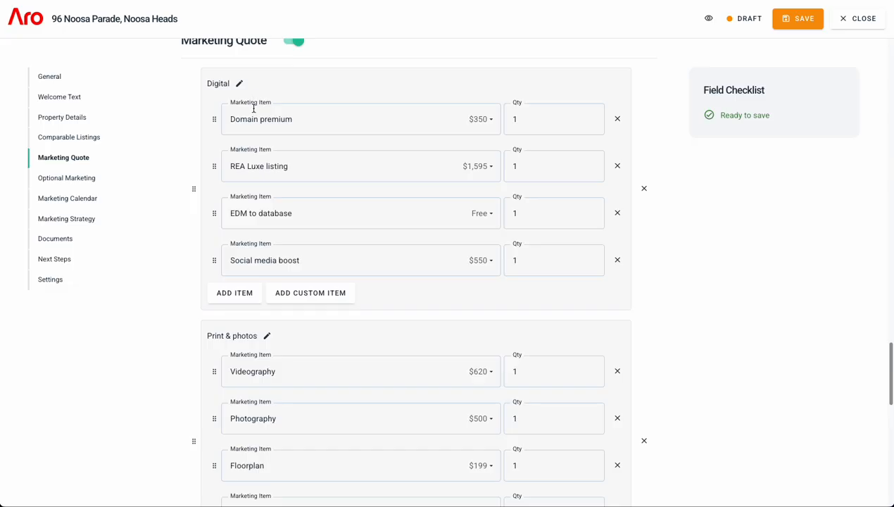
pyautogui.scroll(-2, 282, 254)
pyautogui.scroll(-1, 246, 258)
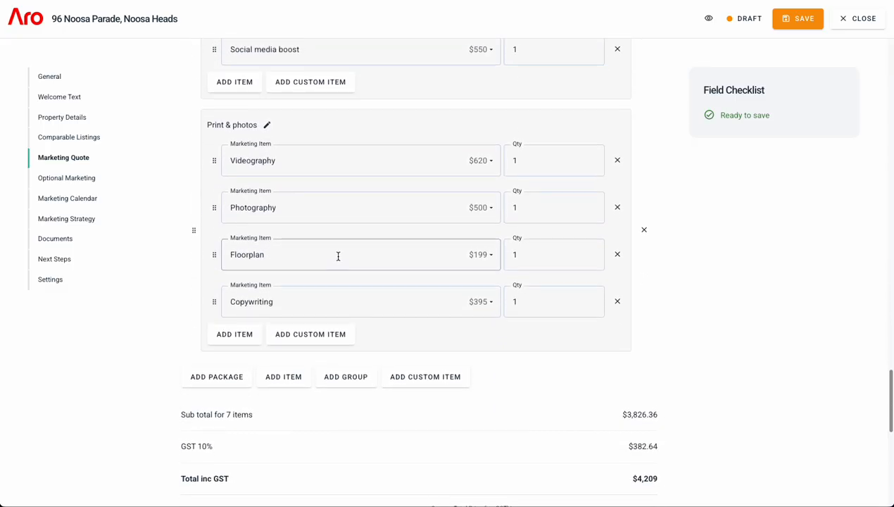
# - Remove Social media boost from the Digital group, bringing the quote to $3,659 inc GST
pyautogui.scroll(2, 341, 233)
pyautogui.scroll(2, 360, 312)
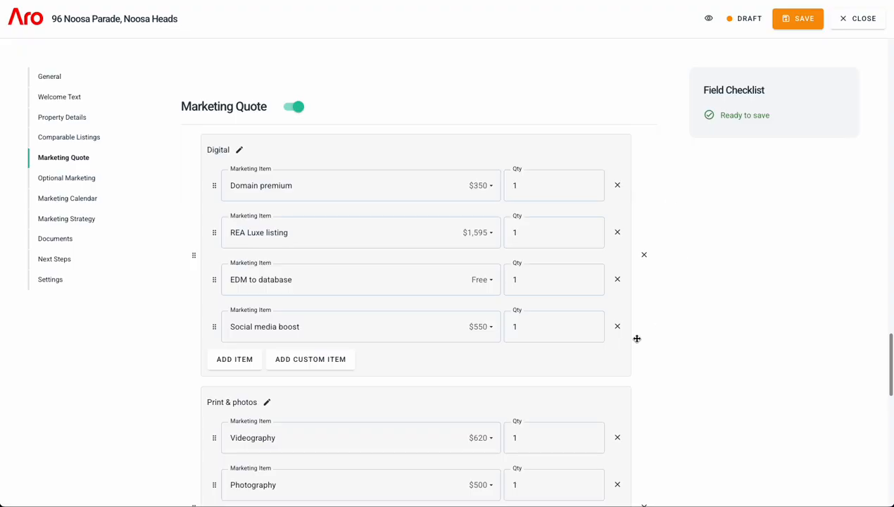
pyautogui.scroll(-1, 627, 323)
pyautogui.click(617, 269)
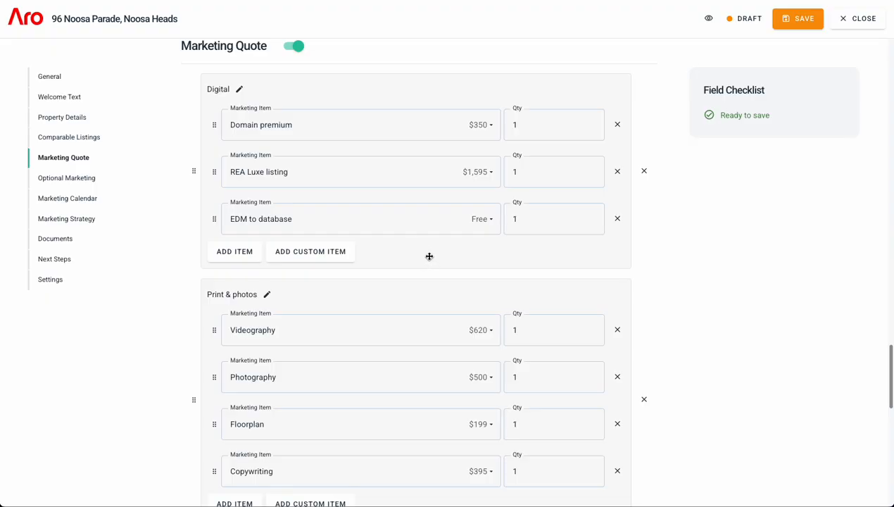
pyautogui.scroll(-6, 430, 256)
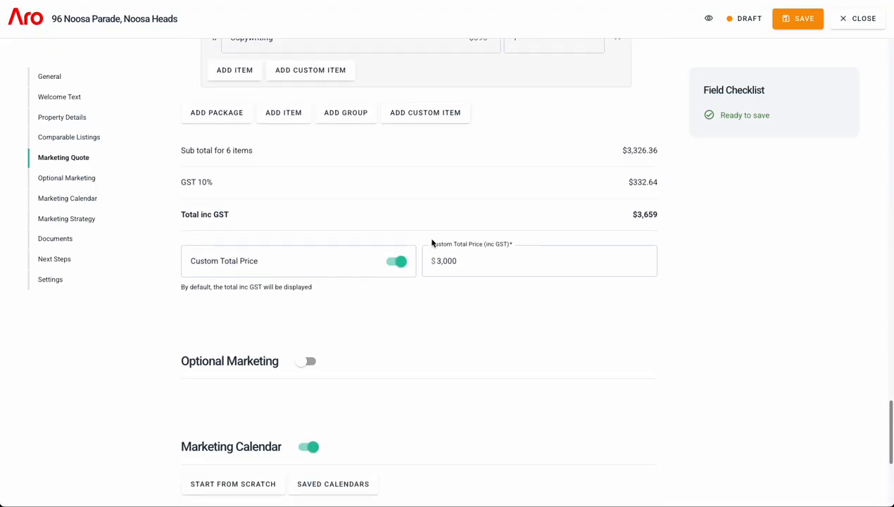
pyautogui.scroll(-2, 431, 243)
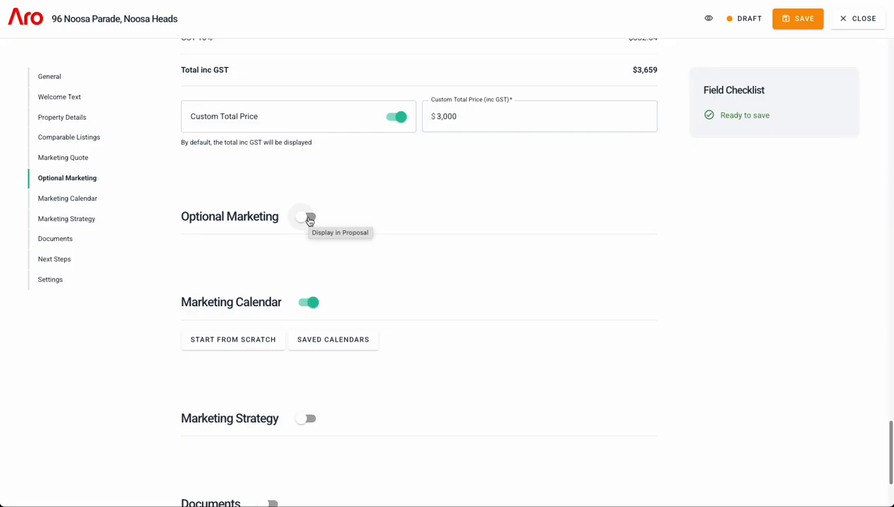
# - Toggle Optional Marketing on and back off so it stays hidden
pyautogui.click(310, 220)
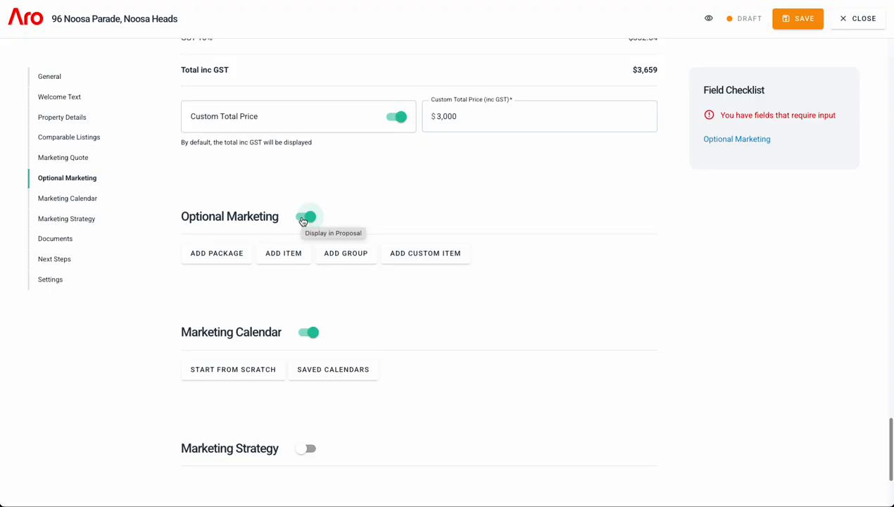
pyautogui.click(303, 219)
pyautogui.scroll(-1, 282, 264)
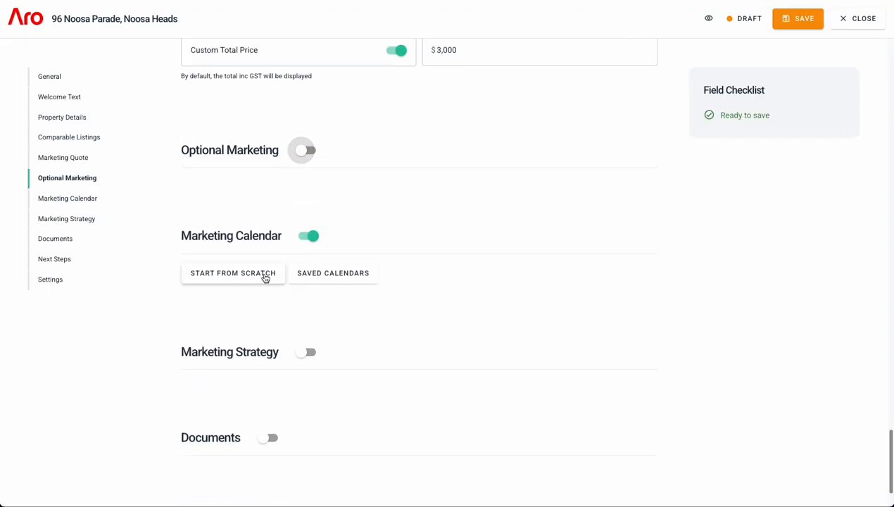
# - Apply the saved 4 week auction calendar with a start date of 8 Sept 2025
pyautogui.click(317, 274)
pyautogui.click(377, 184)
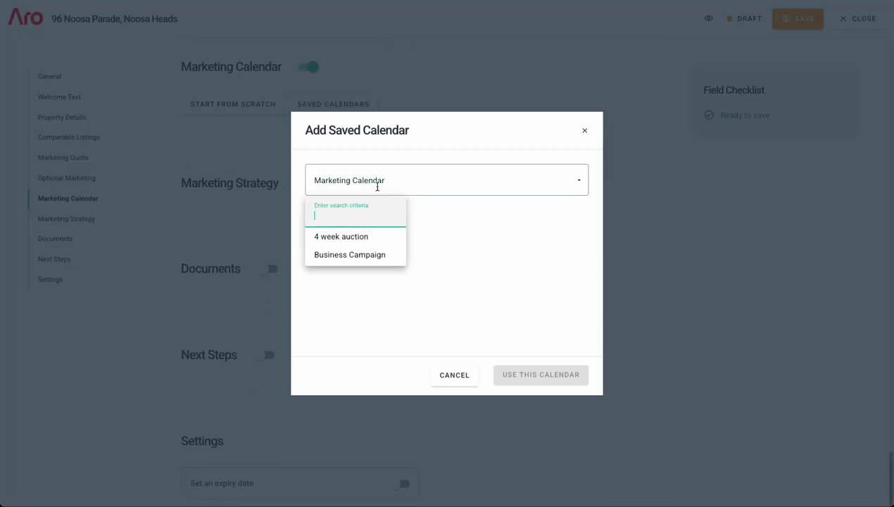
pyautogui.click(332, 239)
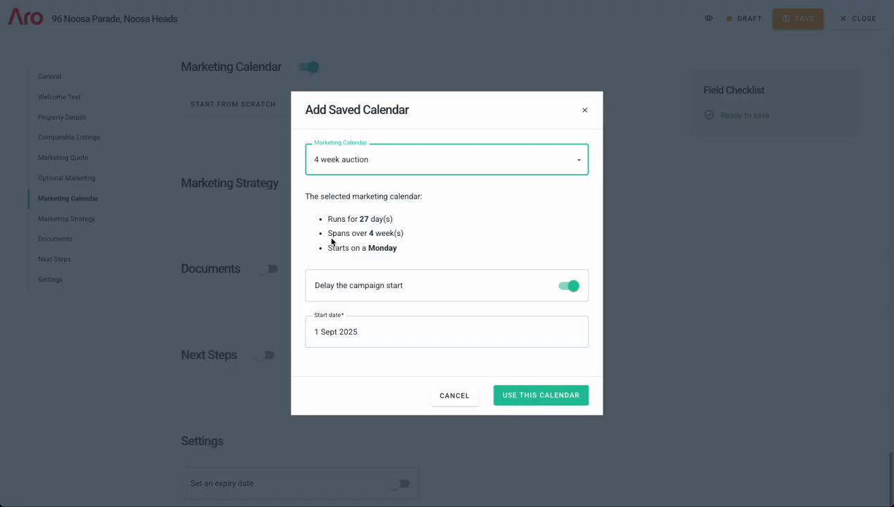
pyautogui.click(352, 332)
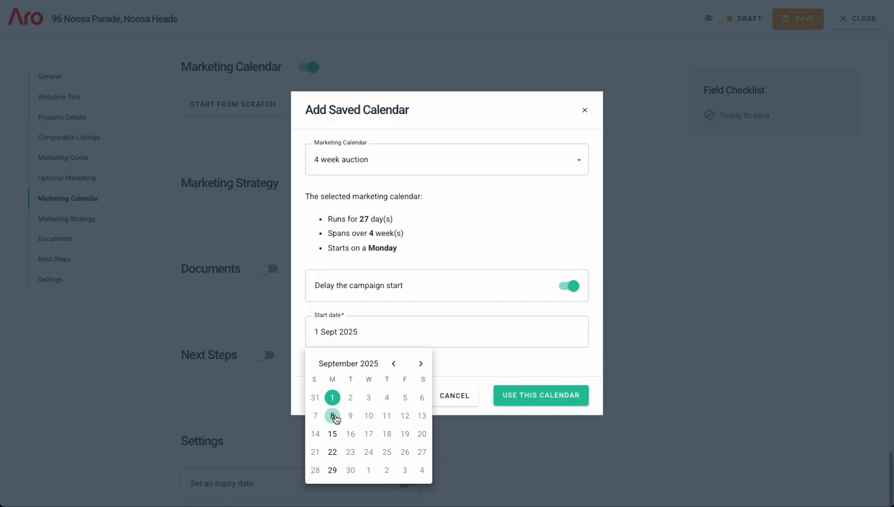
pyautogui.click(332, 416)
pyautogui.click(383, 364)
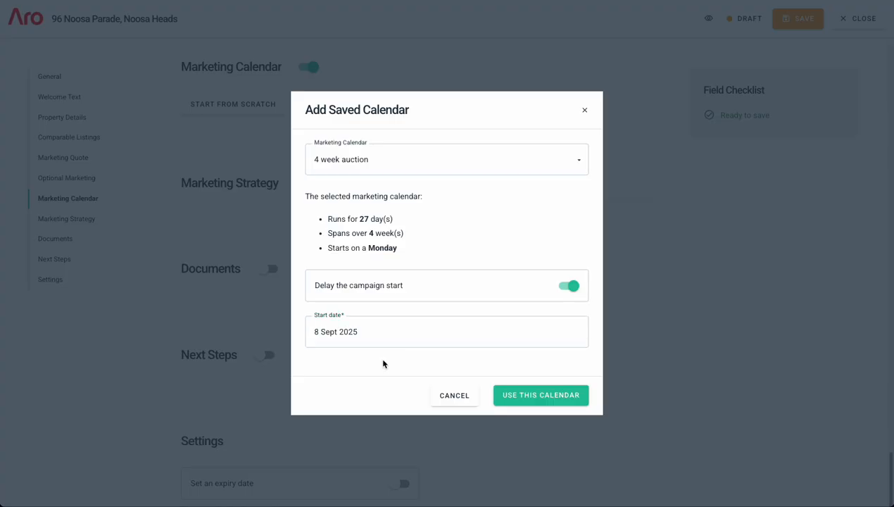
pyautogui.click(577, 393)
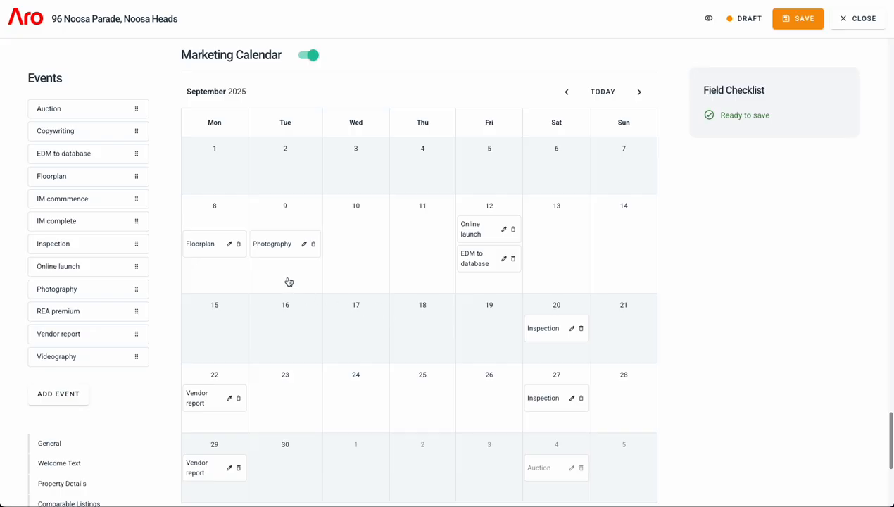
# - Drag Floorplan from Mon 8 to Tue 9 and Photography to Wed 10
pyautogui.moveTo(215, 252); pyautogui.dragTo(292, 268)
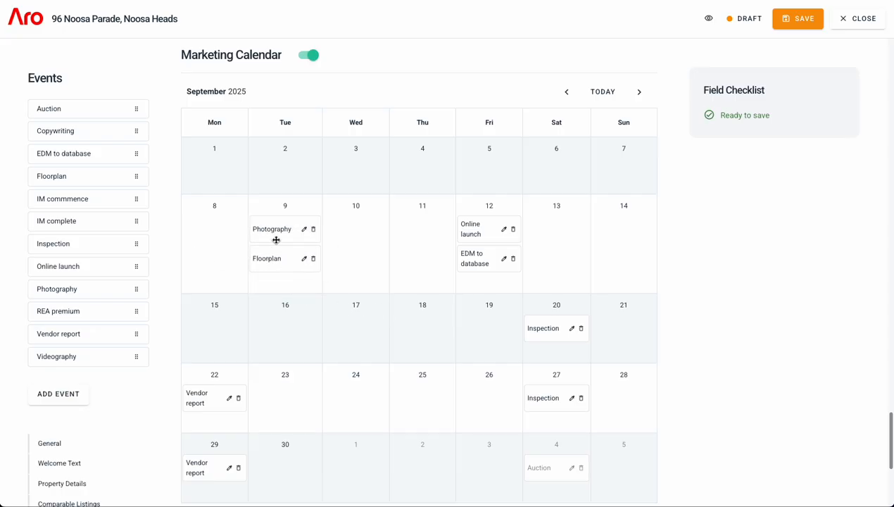
pyautogui.moveTo(278, 236); pyautogui.dragTo(366, 240)
pyautogui.scroll(-1, 116, 182)
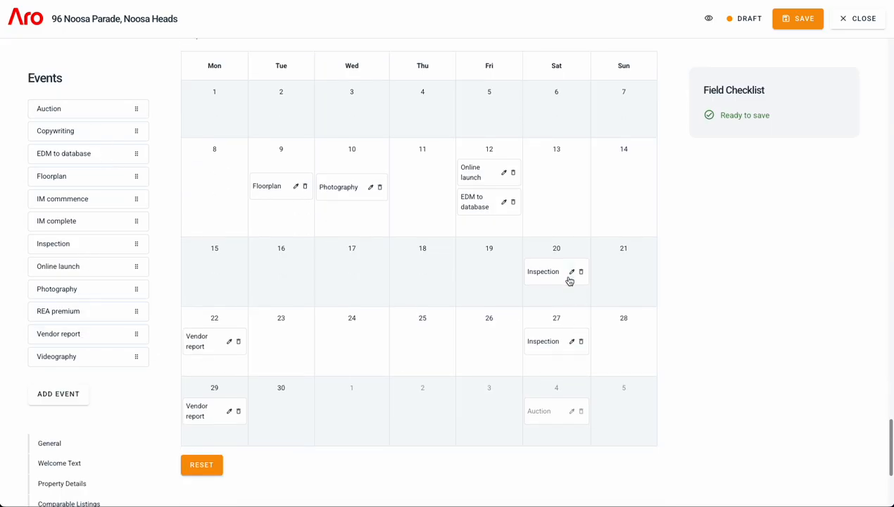
pyautogui.scroll(-1, 436, 291)
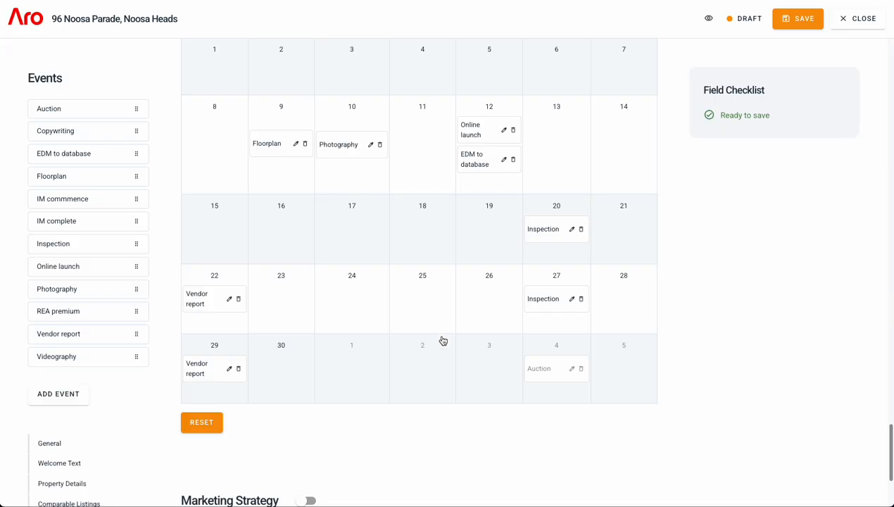
pyautogui.scroll(-5, 436, 340)
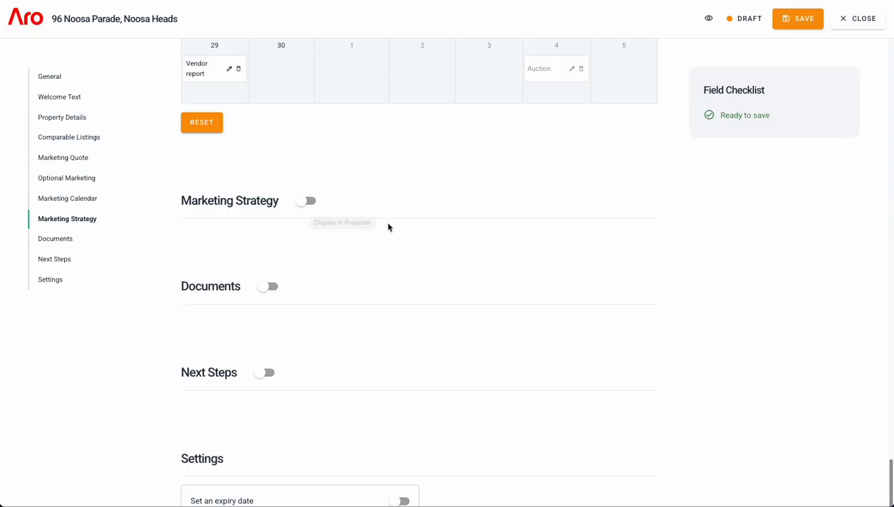
pyautogui.scroll(-1, 378, 264)
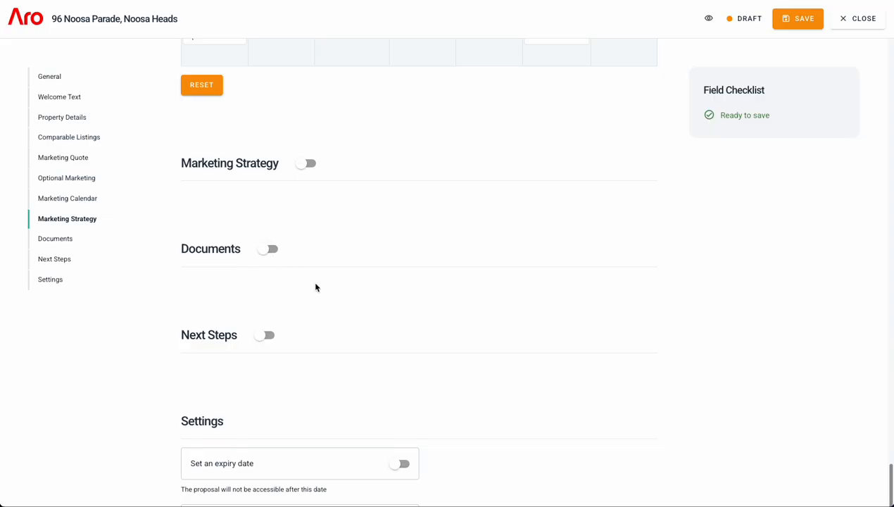
pyautogui.scroll(-2, 317, 282)
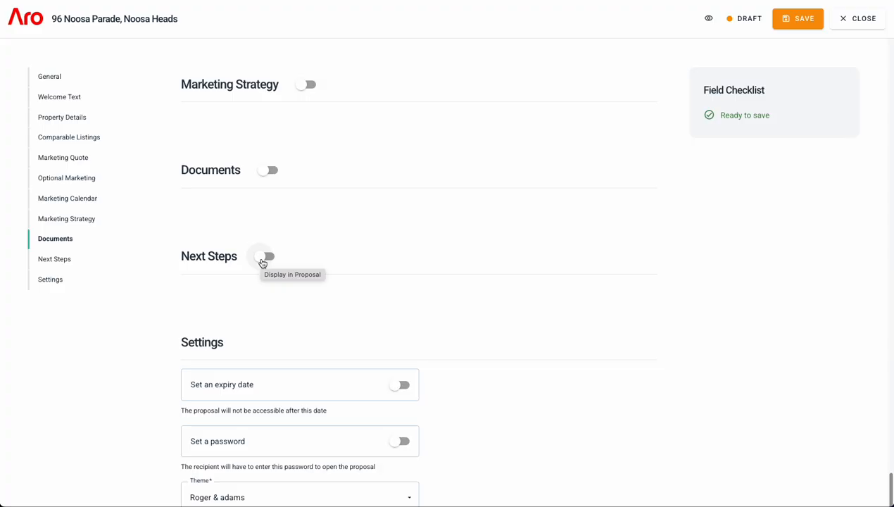
pyautogui.scroll(-1, 297, 255)
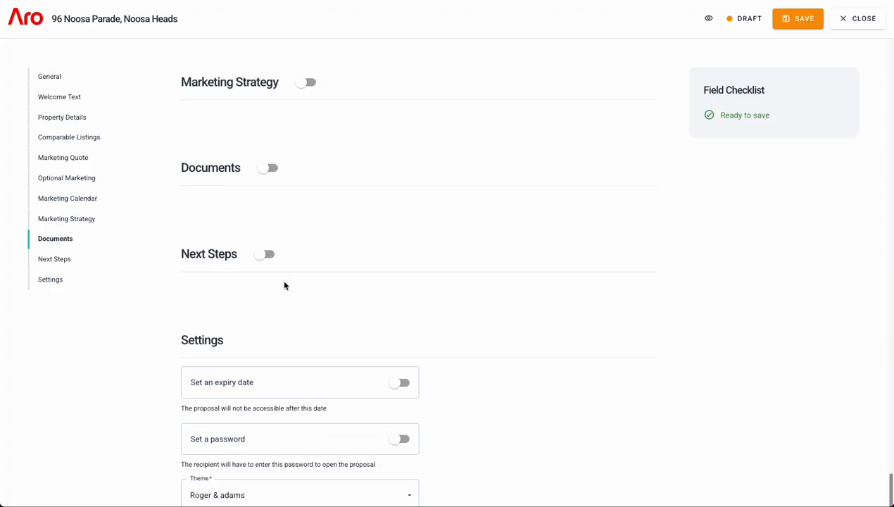
pyautogui.scroll(-3, 345, 222)
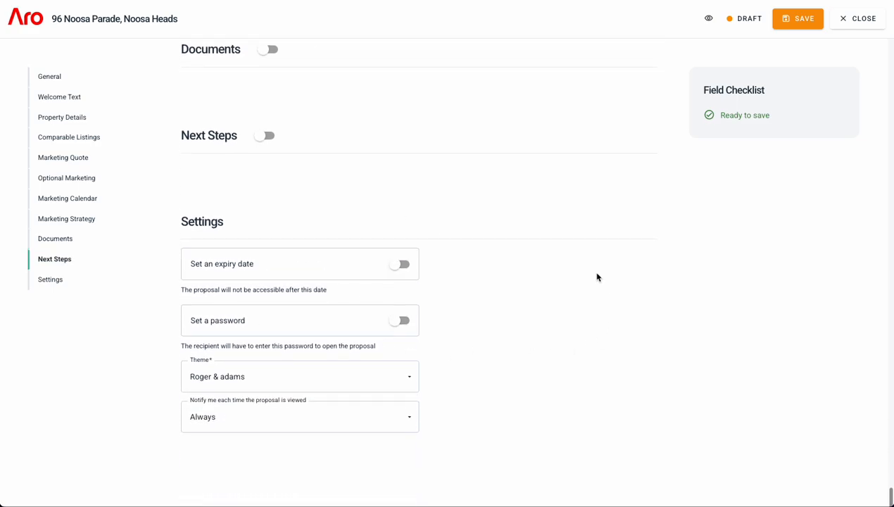
pyautogui.click(795, 26)
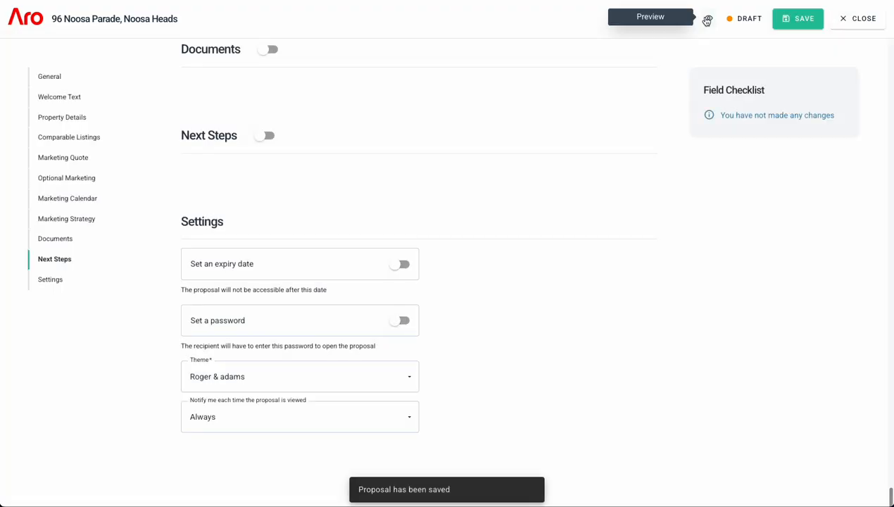
pyautogui.click(706, 21)
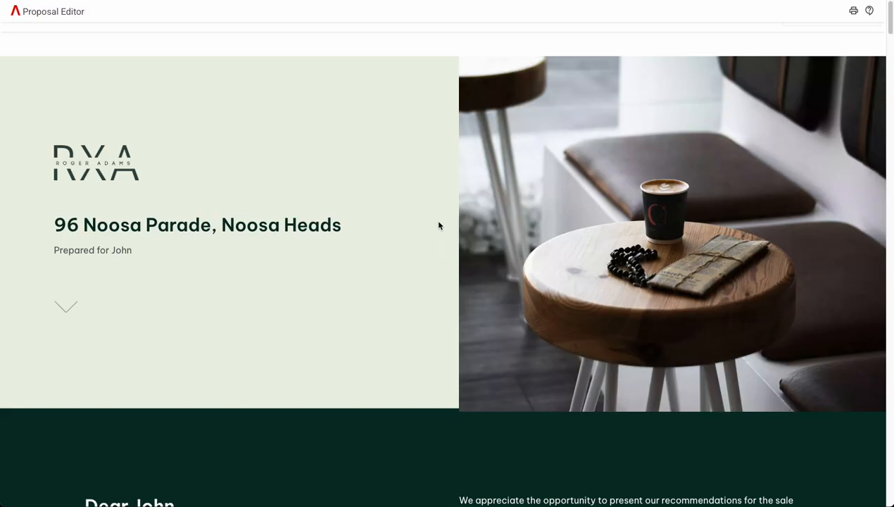
pyautogui.scroll(-3, 438, 225)
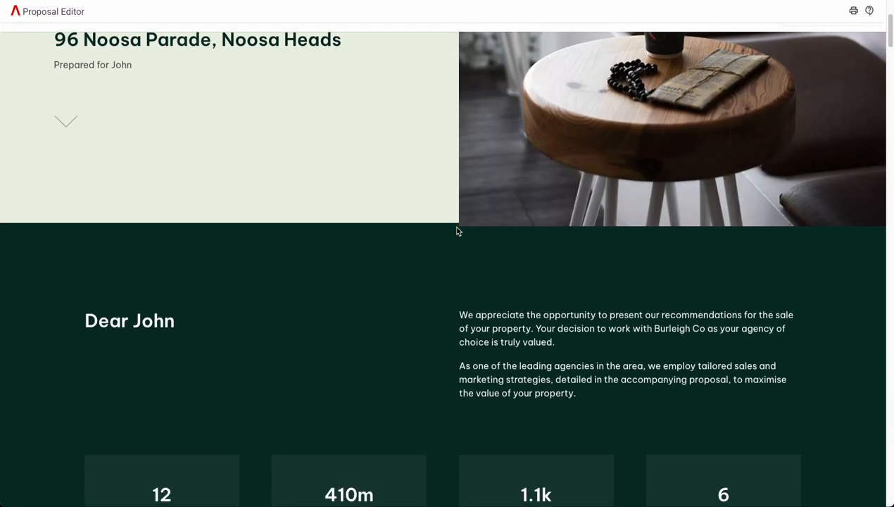
pyautogui.scroll(-10, 456, 230)
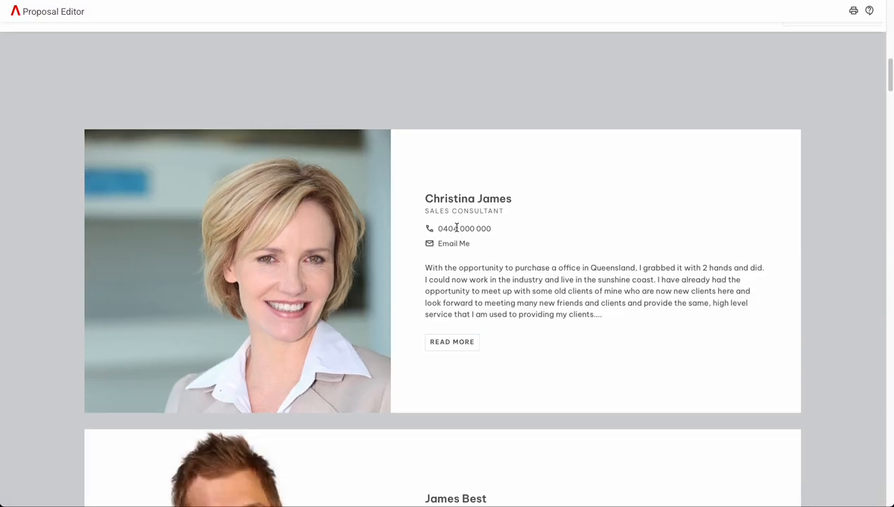
pyautogui.scroll(-12, 456, 228)
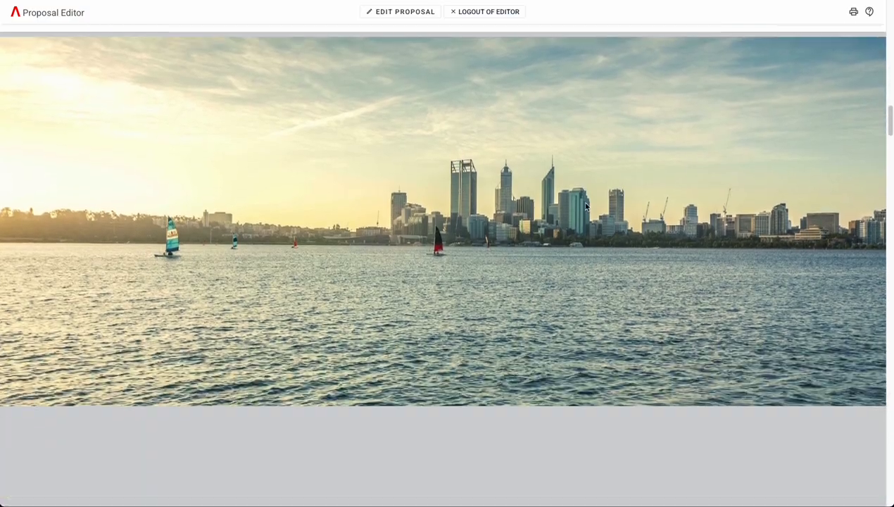
pyautogui.moveTo(889, 117); pyautogui.dragTo(857, 367)
pyautogui.scroll(-6, 779, 210)
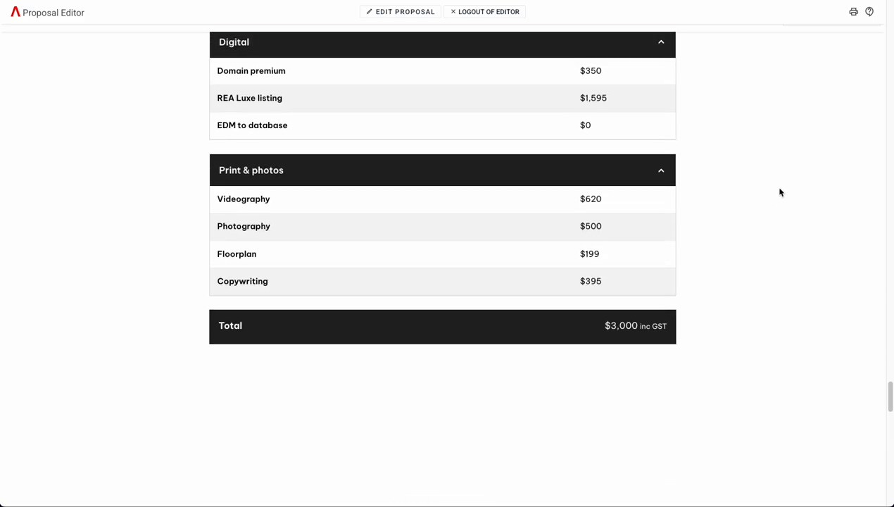
pyautogui.scroll(1, 778, 192)
pyautogui.scroll(-7, 779, 192)
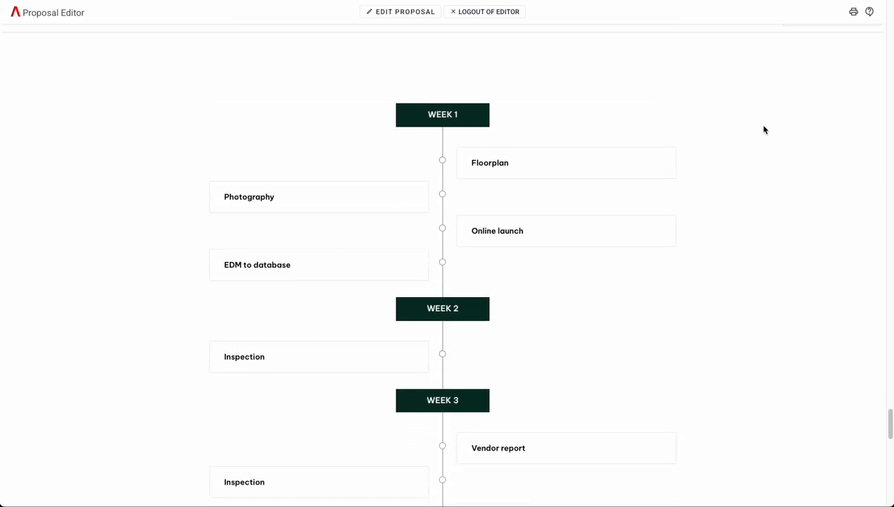
pyautogui.scroll(-3, 764, 130)
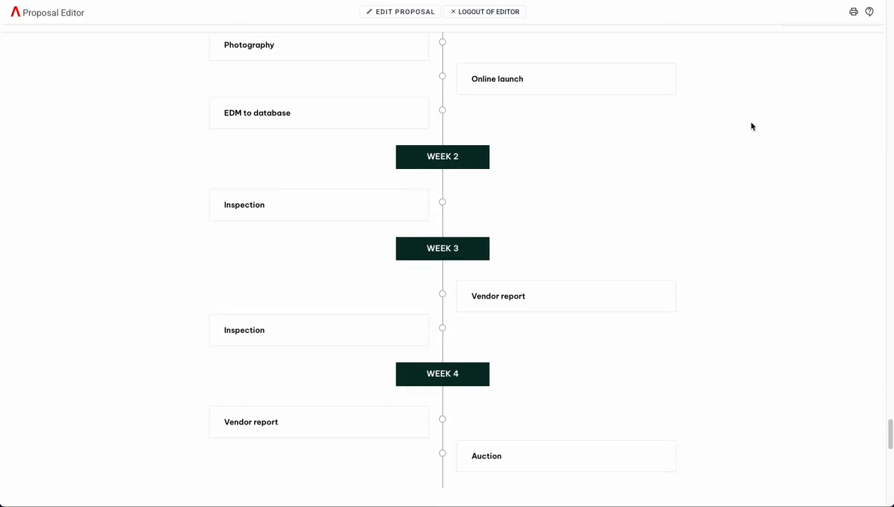
pyautogui.scroll(-9, 751, 123)
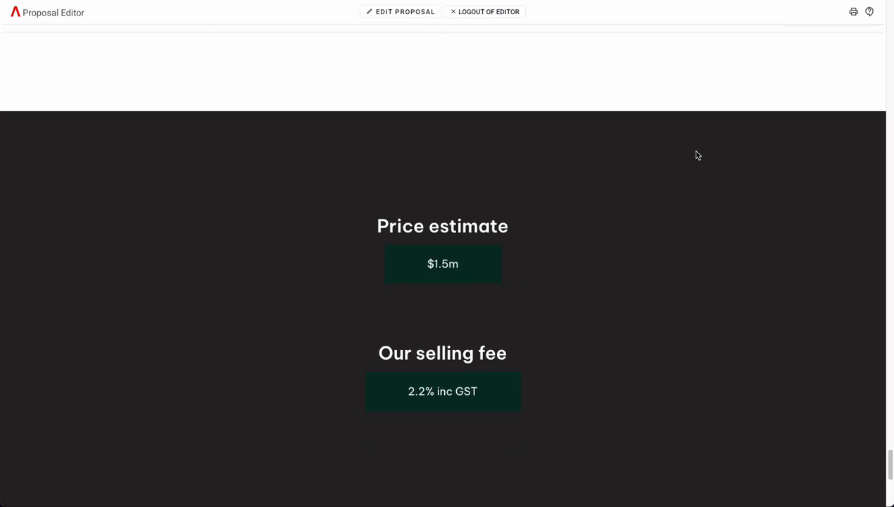
pyautogui.scroll(-5, 509, 255)
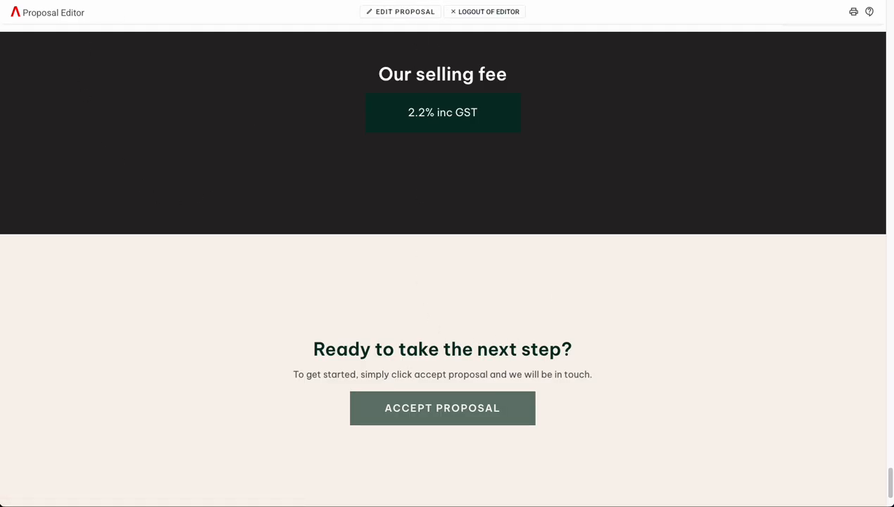
pyautogui.click(400, 11)
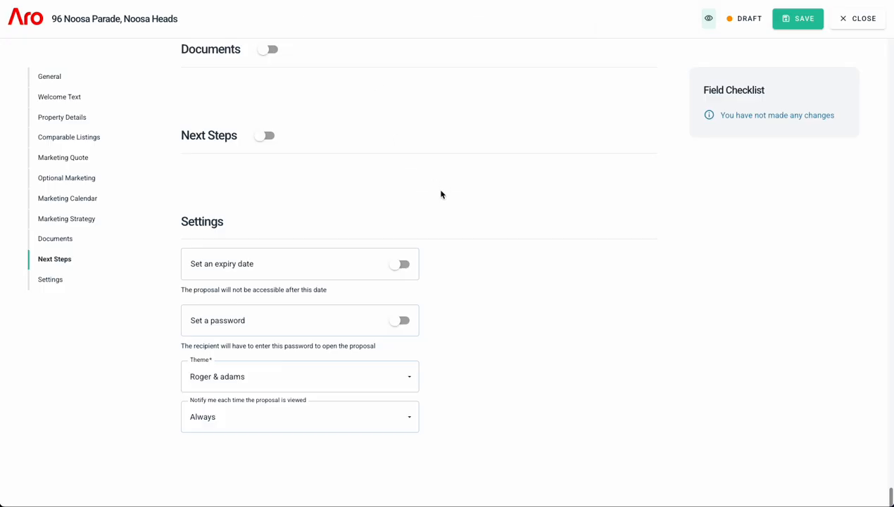
# - Change the proposal status from Draft to Live, save it, and select its shareable link
pyautogui.scroll(4, 418, 211)
pyautogui.scroll(5, 418, 216)
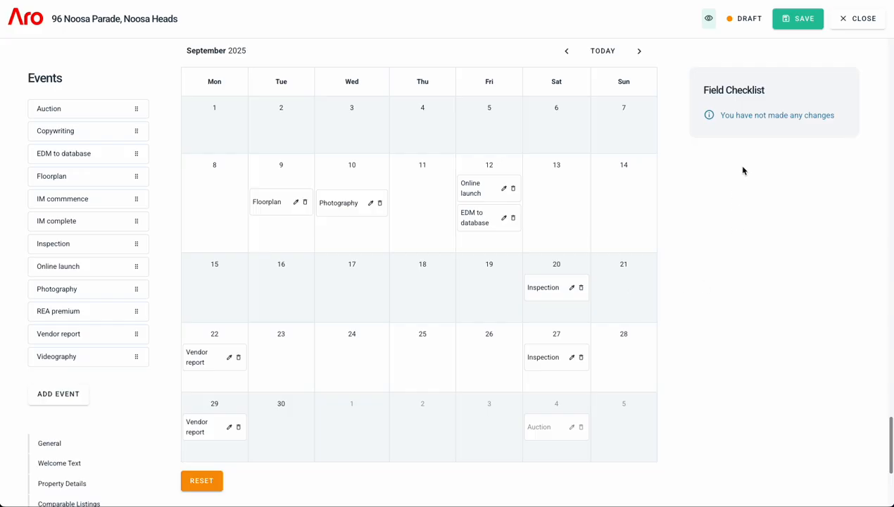
pyautogui.scroll(1, 746, 204)
pyautogui.scroll(1, 748, 211)
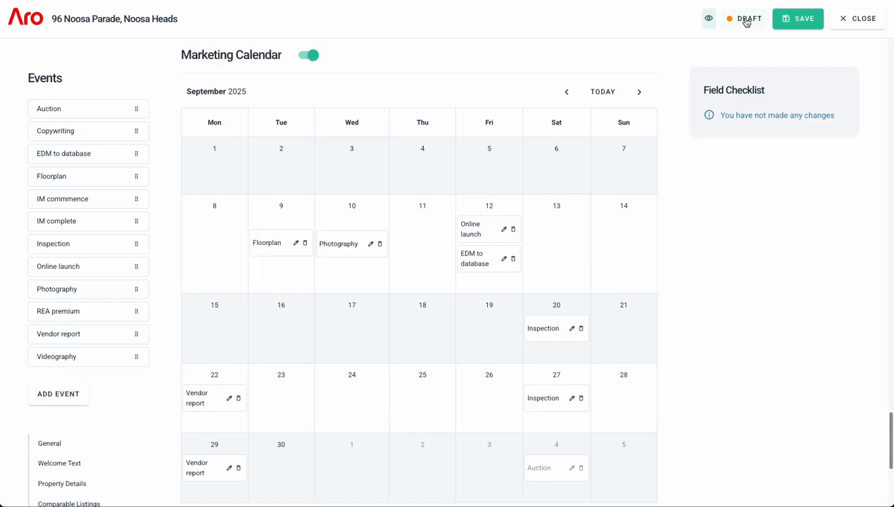
pyautogui.click(746, 21)
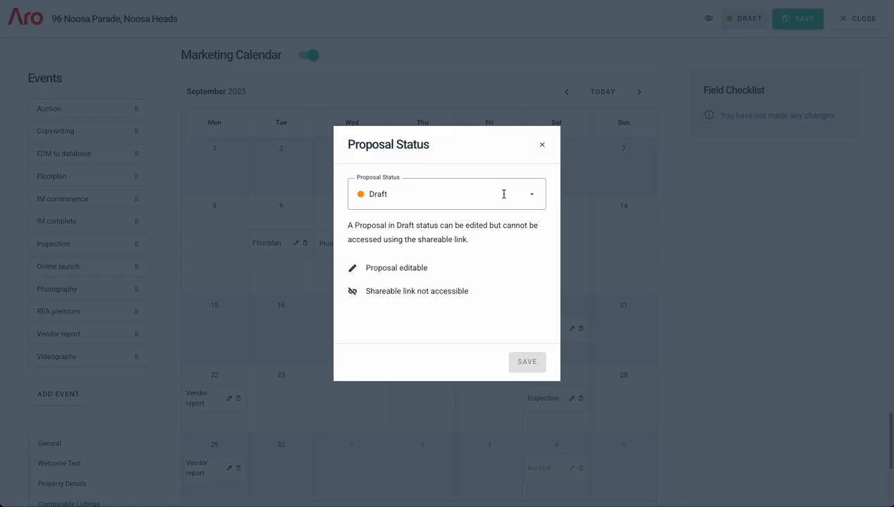
pyautogui.click(500, 199)
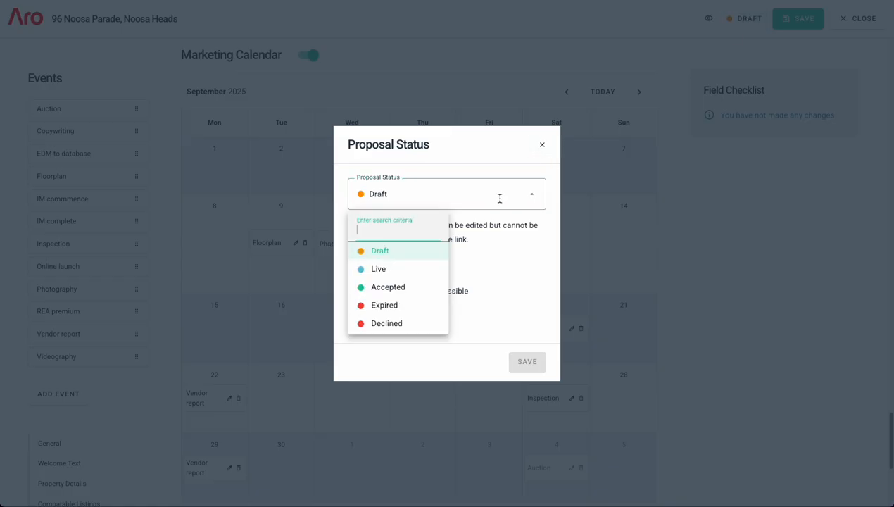
pyautogui.click(404, 271)
pyautogui.click(515, 361)
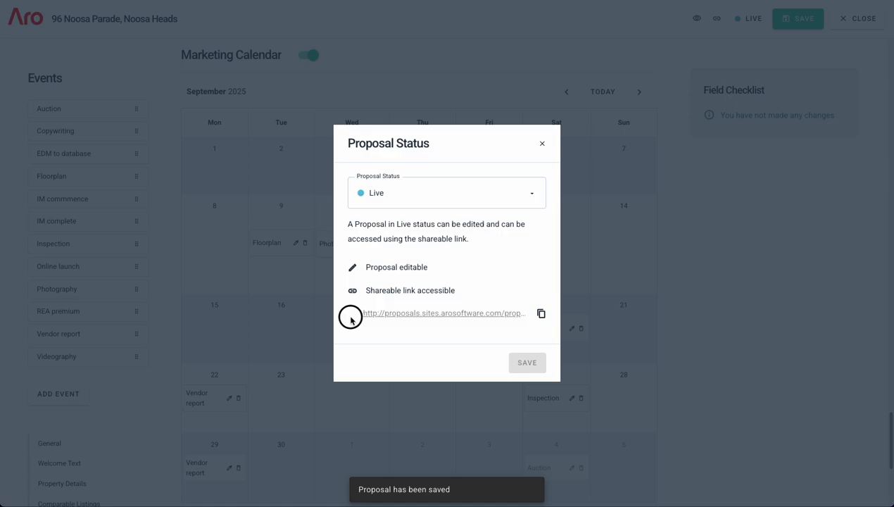
pyautogui.moveTo(351, 318); pyautogui.dragTo(518, 323)
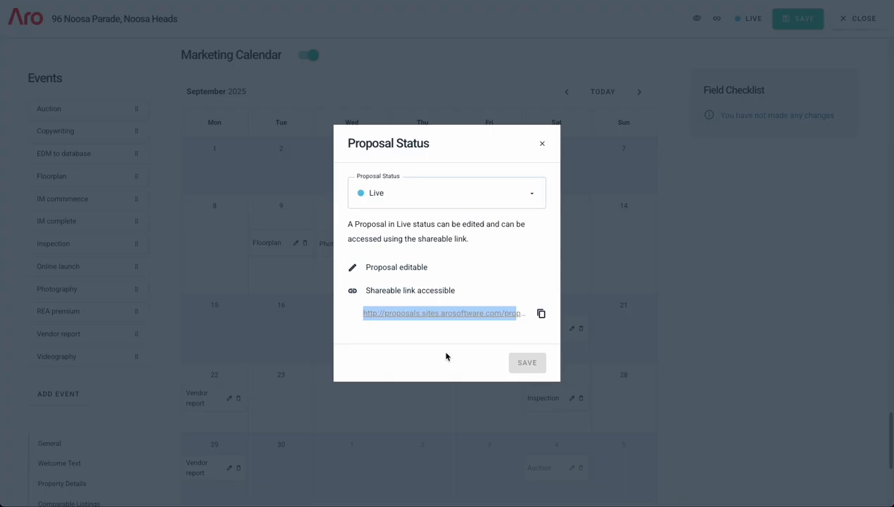
pyautogui.click(445, 357)
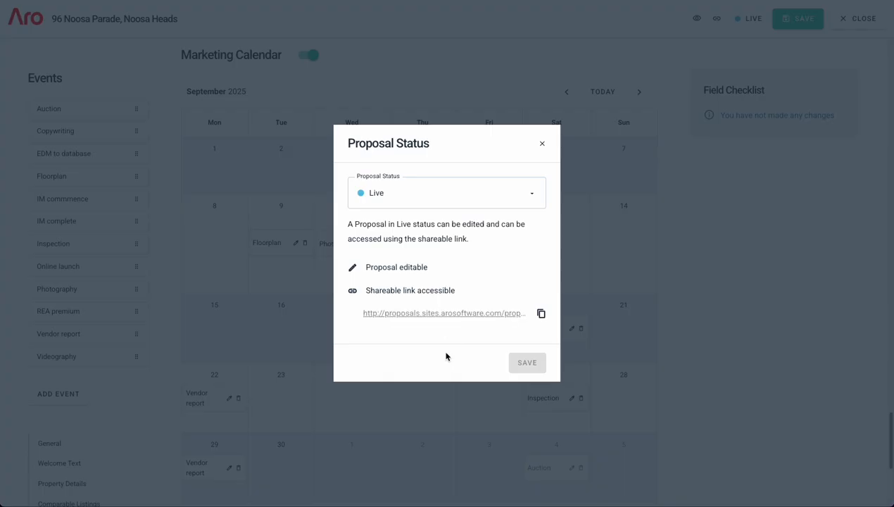